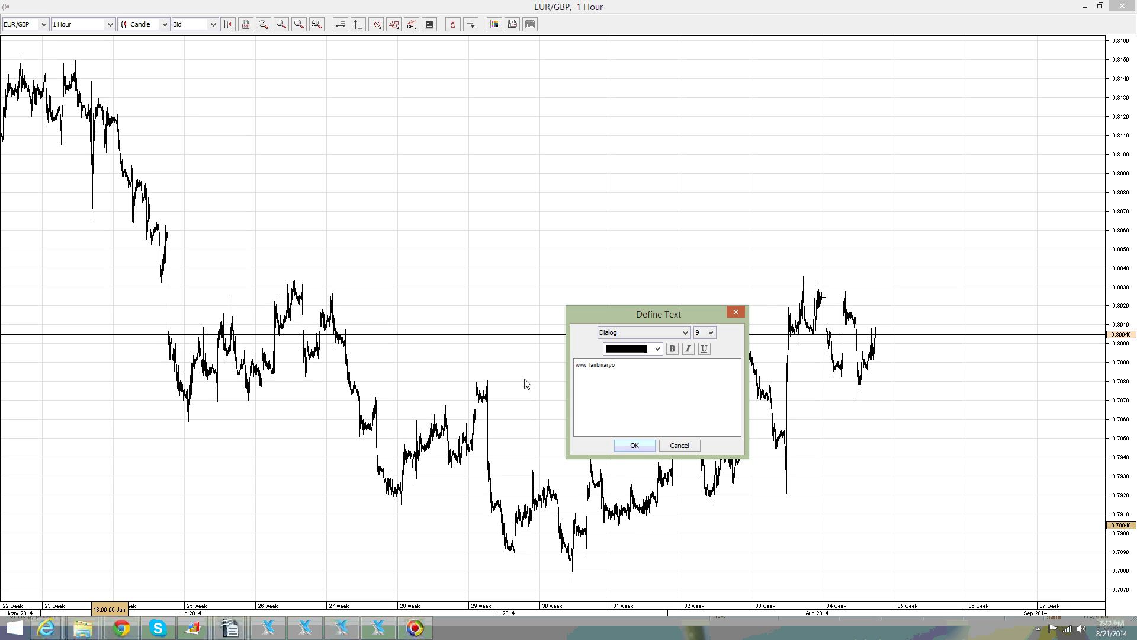
pyautogui.write('ptions.com')
pyautogui.moveTo(670, 373); pyautogui.dragTo(709, 338)
pyautogui.click(710, 334)
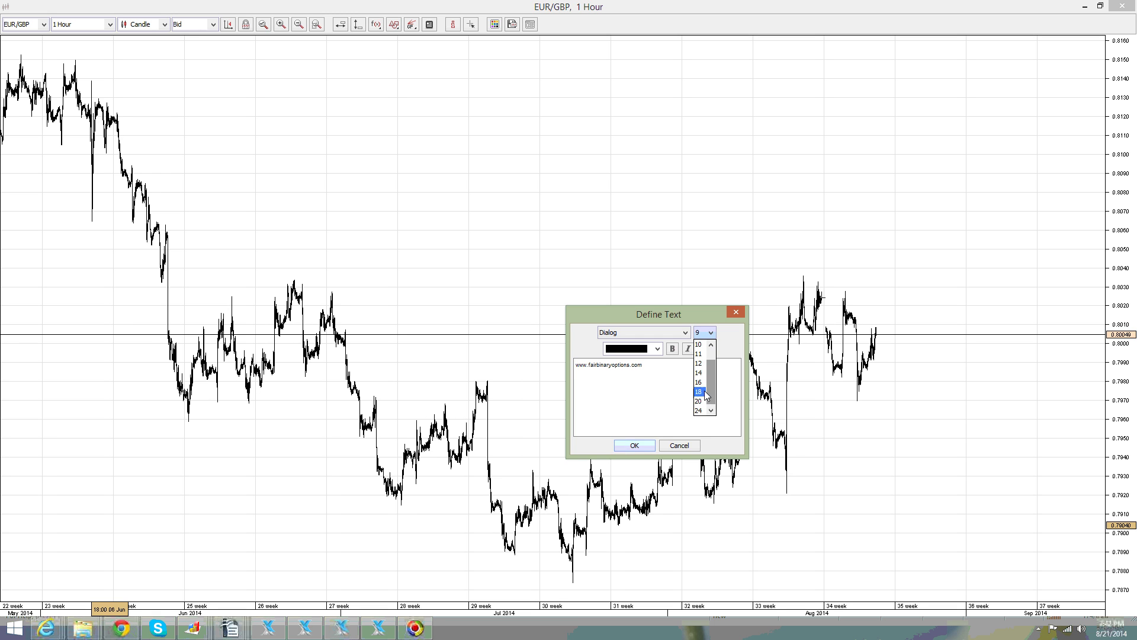
pyautogui.click(700, 401)
pyautogui.click(656, 349)
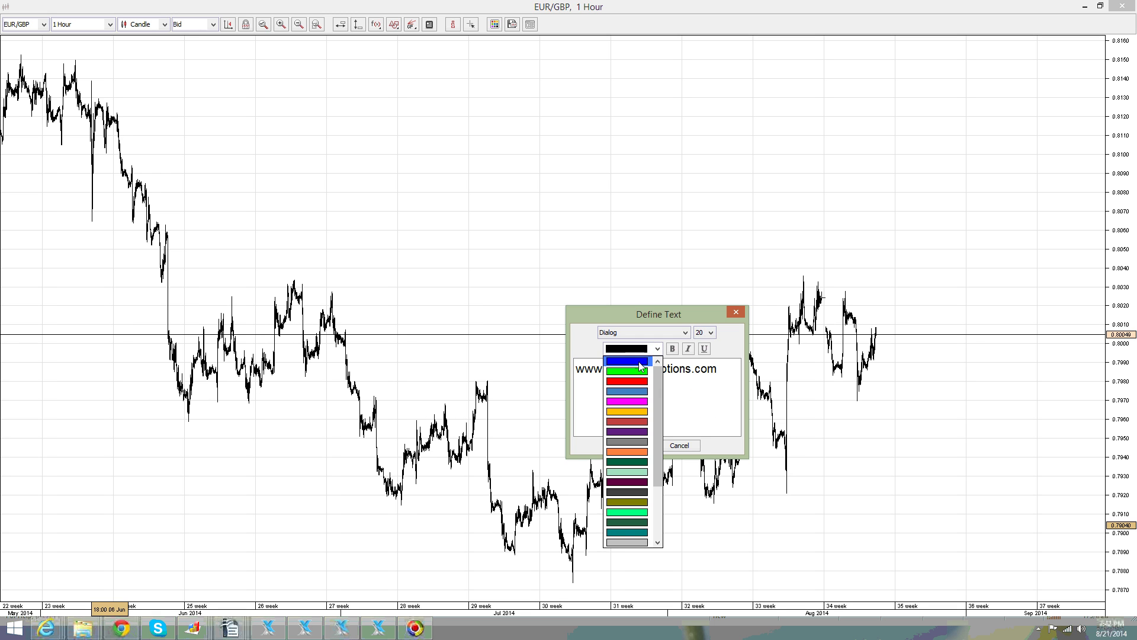
pyautogui.click(637, 362)
pyautogui.click(642, 445)
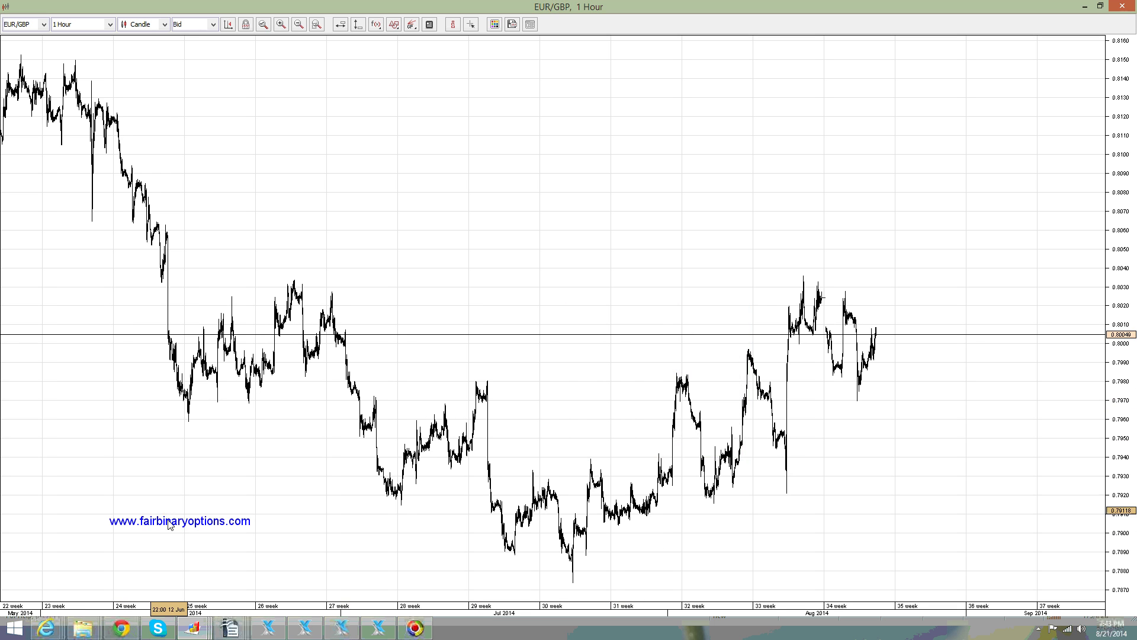
pyautogui.moveTo(176, 523); pyautogui.dragTo(179, 472)
pyautogui.click(417, 558)
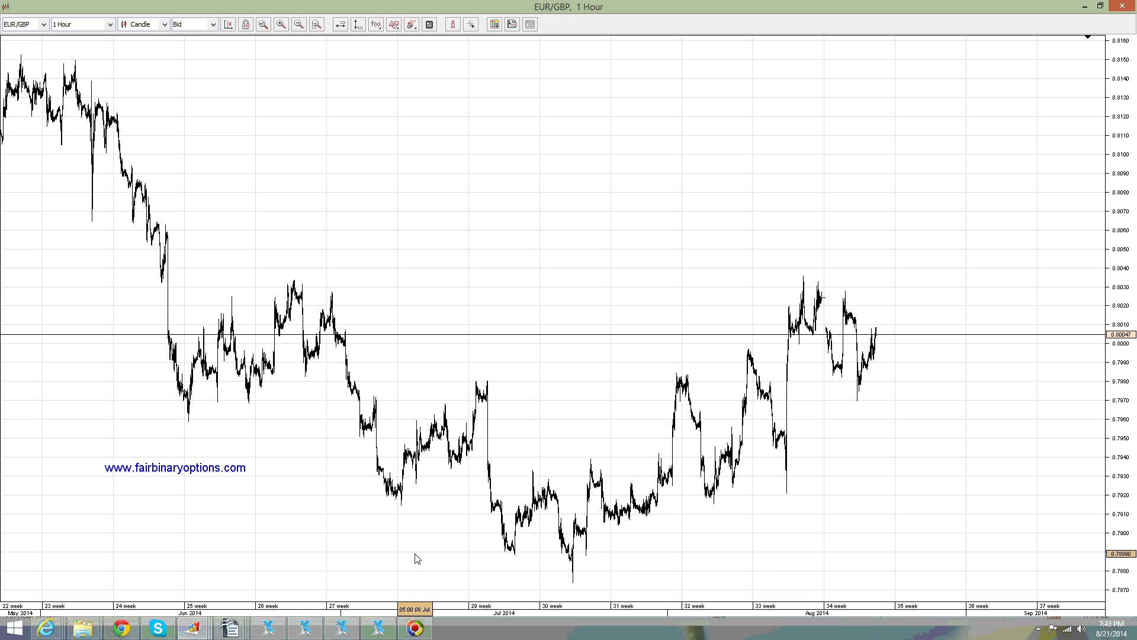
# Draw a nearly horizontal short line across the chart at about 0.8030, through the June and August highs, and make it thicker
pyautogui.click(394, 26)
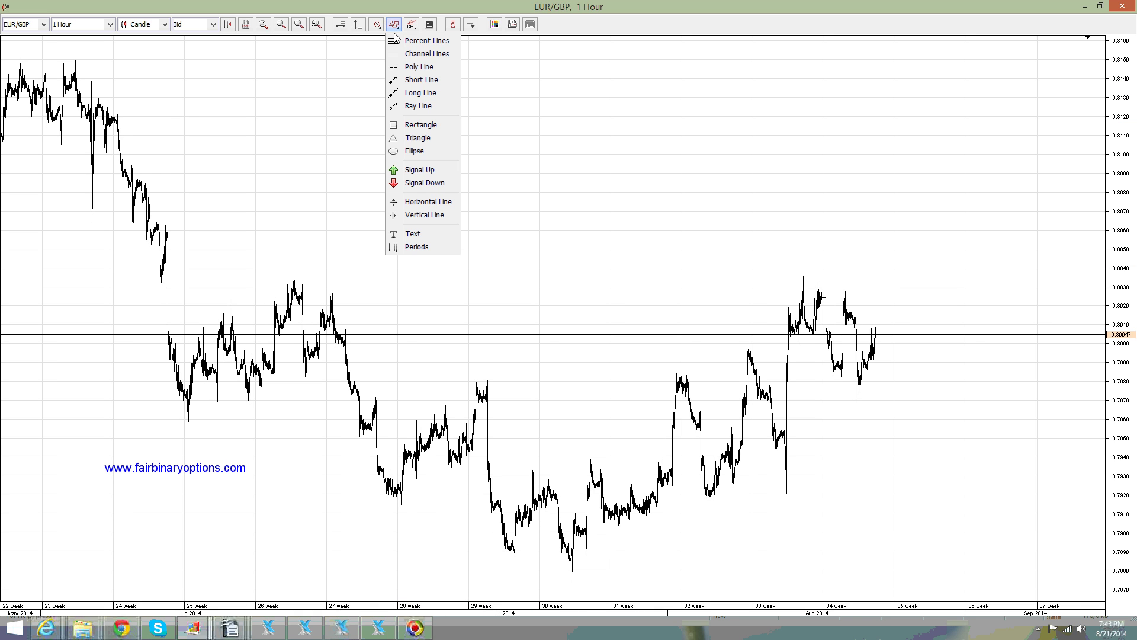
pyautogui.click(440, 79)
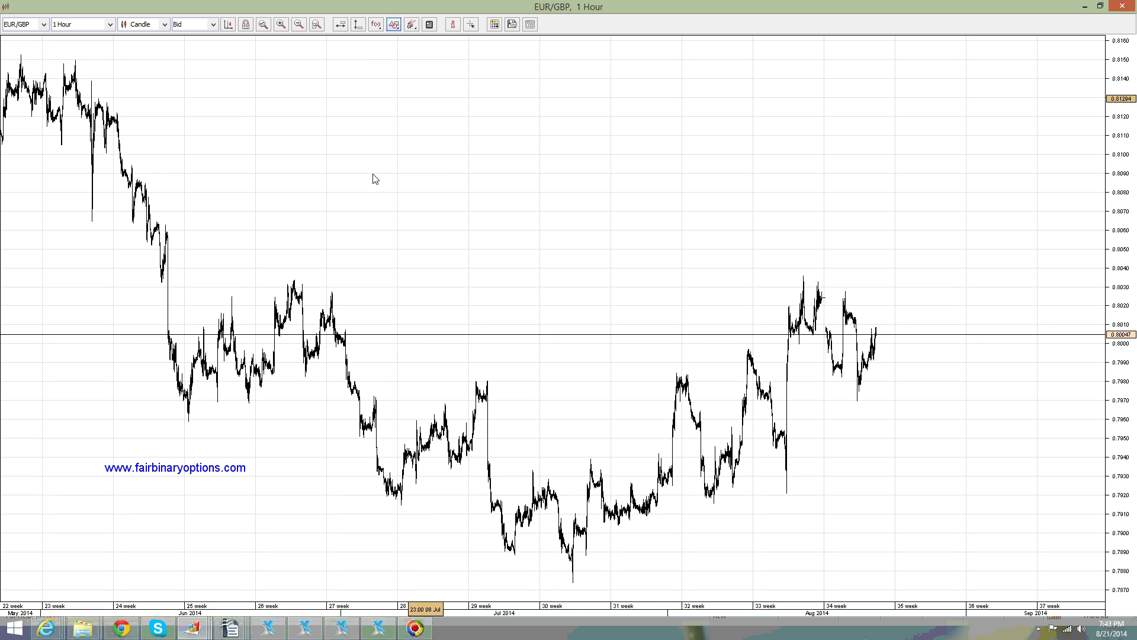
pyautogui.moveTo(70, 287); pyautogui.dragTo(700, 284)
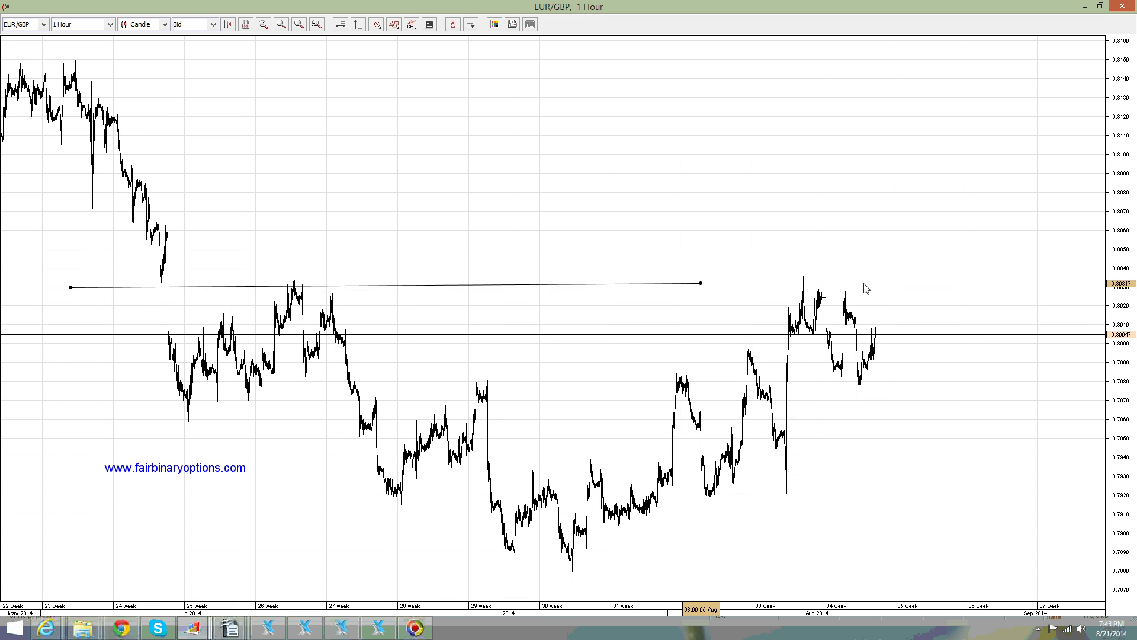
pyautogui.moveTo(865, 289)
pyautogui.mouseDown()
pyautogui.moveTo(1117, 296)
pyautogui.moveTo(1117, 284)
pyautogui.moveTo(1092, 291)
pyautogui.mouseUp()
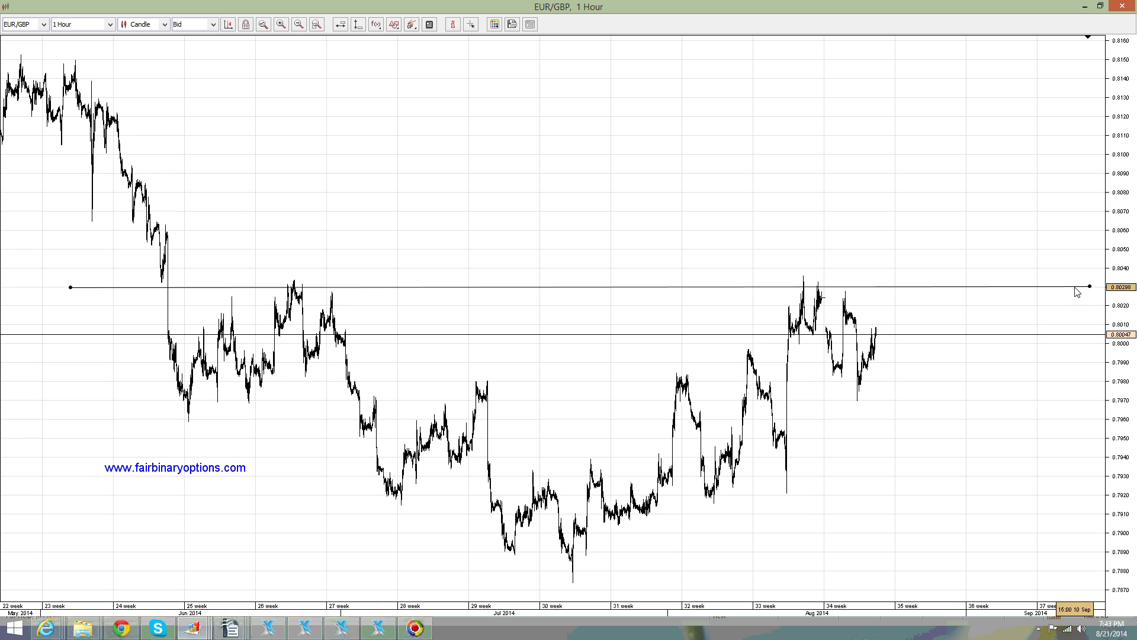
pyautogui.rightClick(1077, 292)
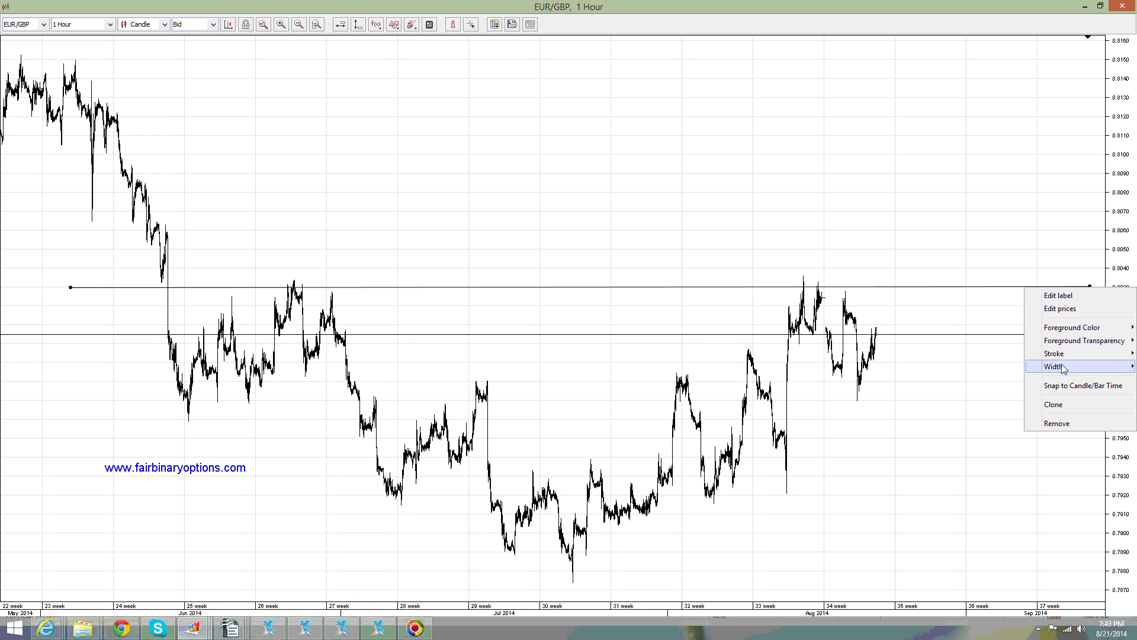
pyautogui.moveTo(1063, 369)
pyautogui.click(1010, 383)
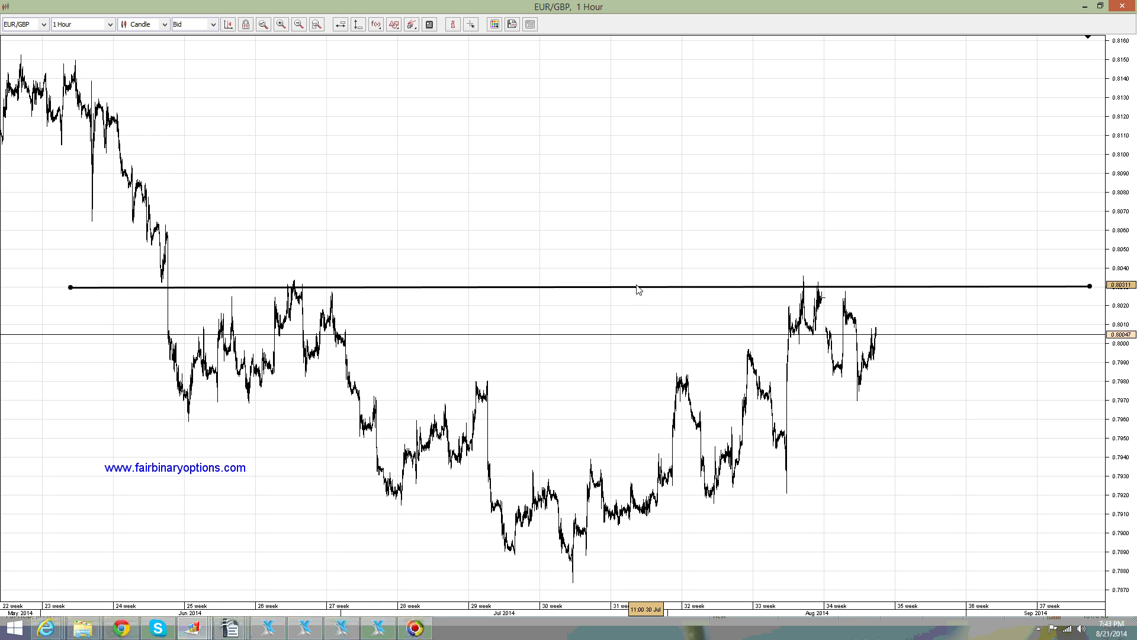
# Reposition the thick horizontal line to about 0.8027, level with the late-June and August peaks
pyautogui.moveTo(620, 288); pyautogui.dragTo(614, 307)
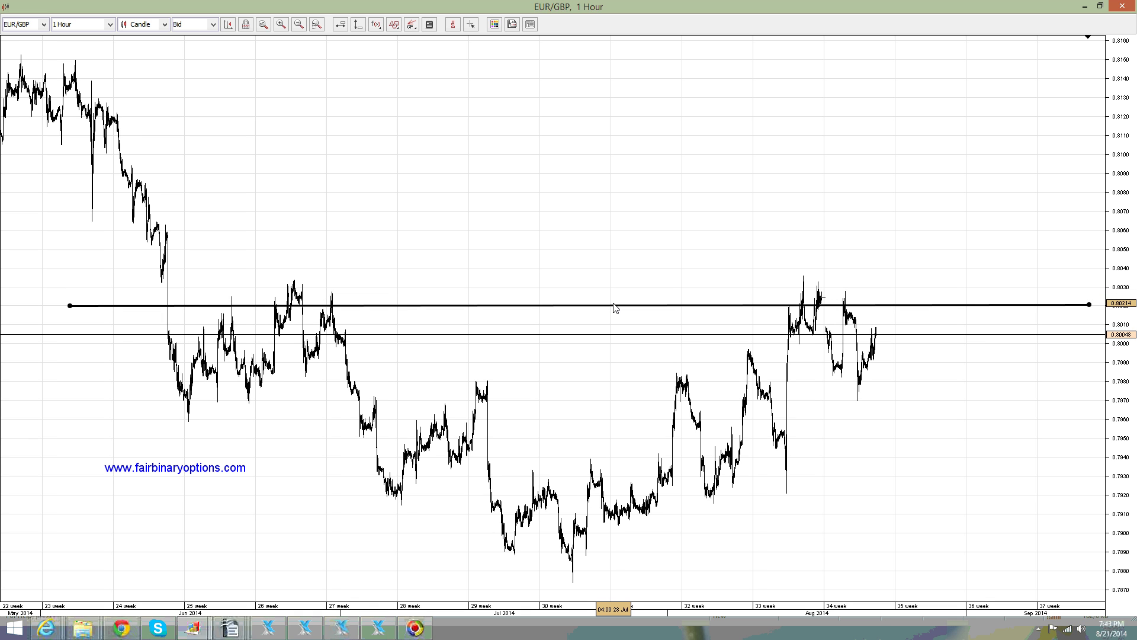
pyautogui.moveTo(613, 306); pyautogui.dragTo(630, 340)
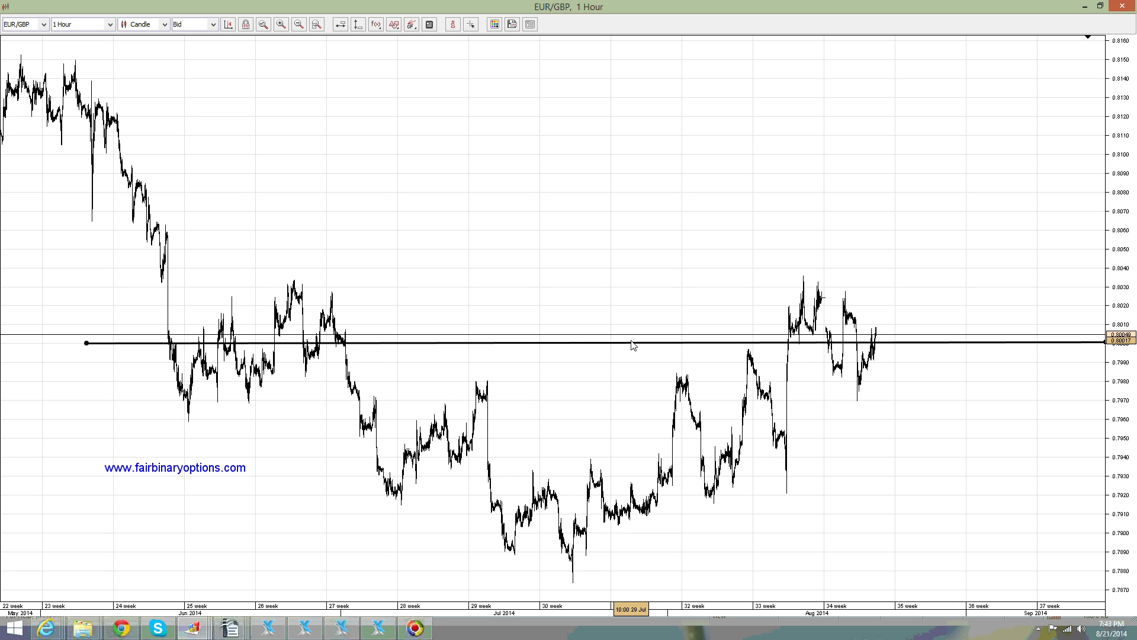
pyautogui.moveTo(632, 344); pyautogui.dragTo(644, 294)
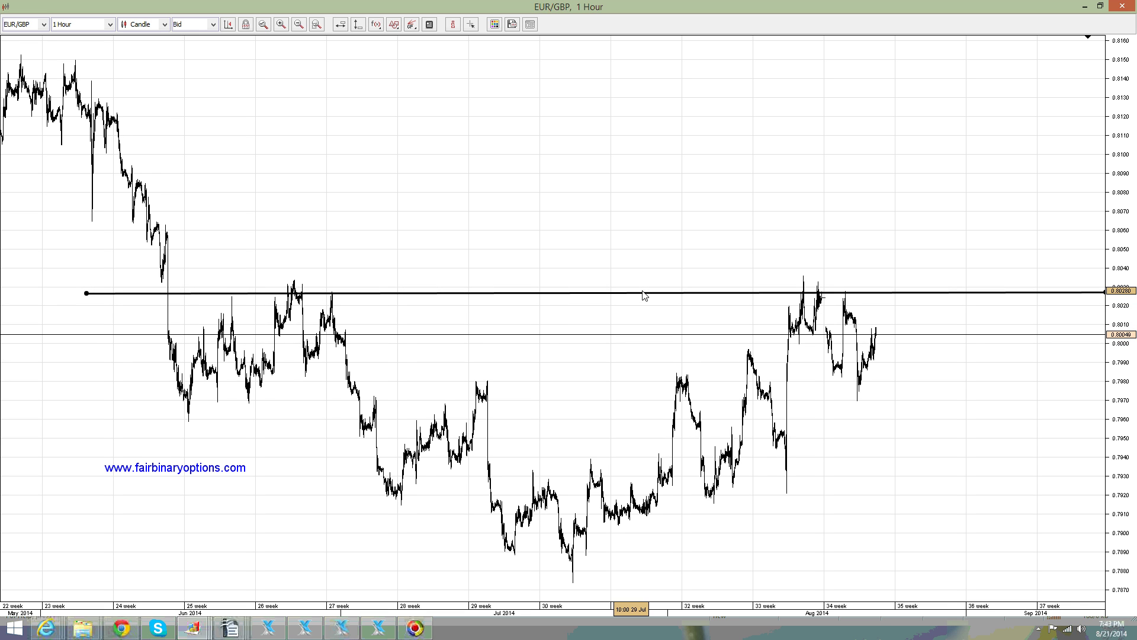
pyautogui.click(967, 384)
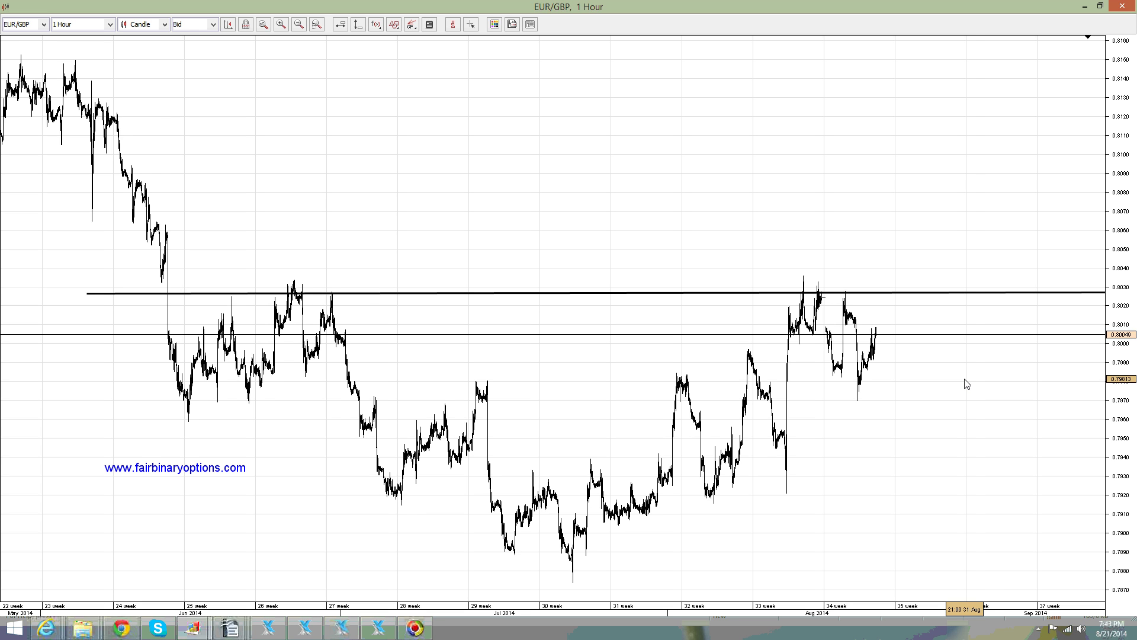
# Draw a rectangle around the June consolidation, from the thick horizontal line down to about 0.7967
pyautogui.click(395, 25)
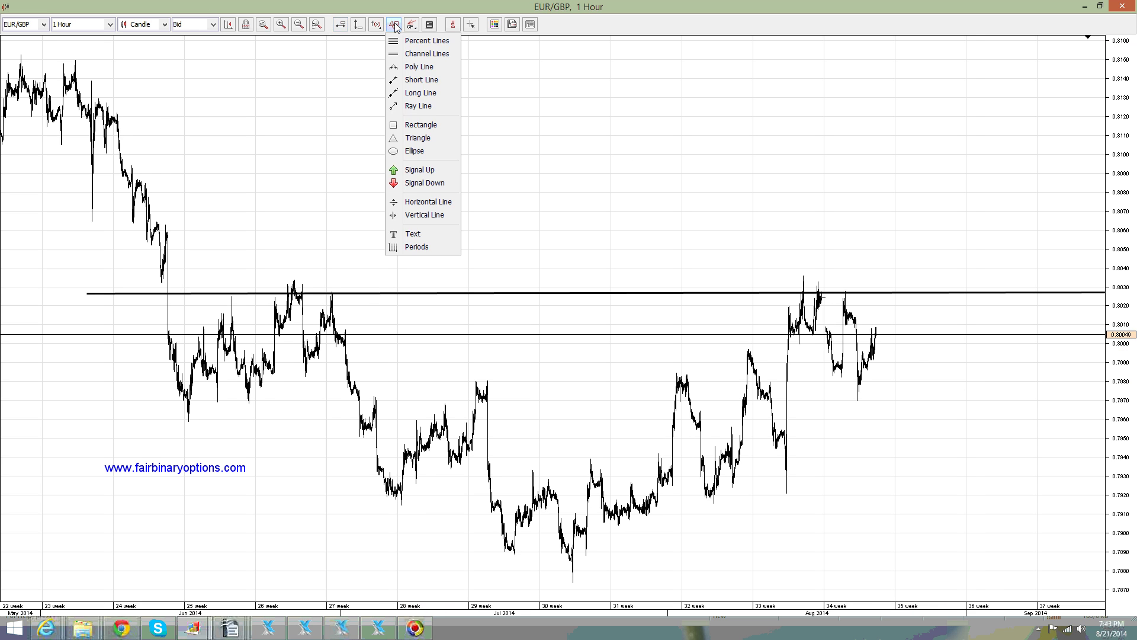
pyautogui.click(437, 125)
pyautogui.moveTo(152, 293); pyautogui.dragTo(198, 299)
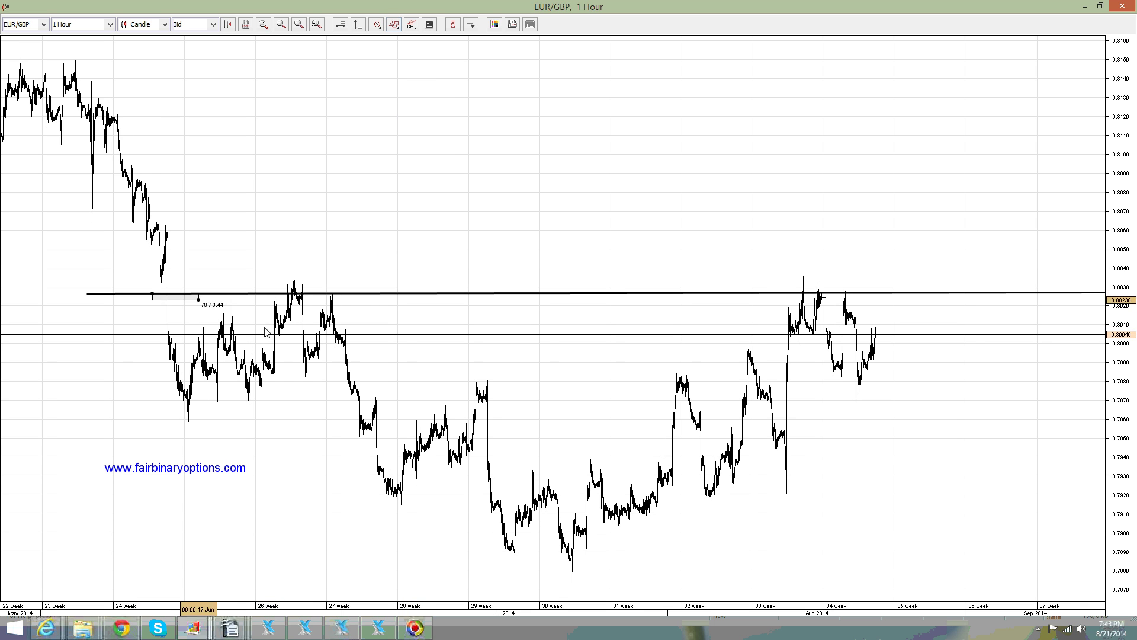
pyautogui.moveTo(266, 332); pyautogui.dragTo(330, 405)
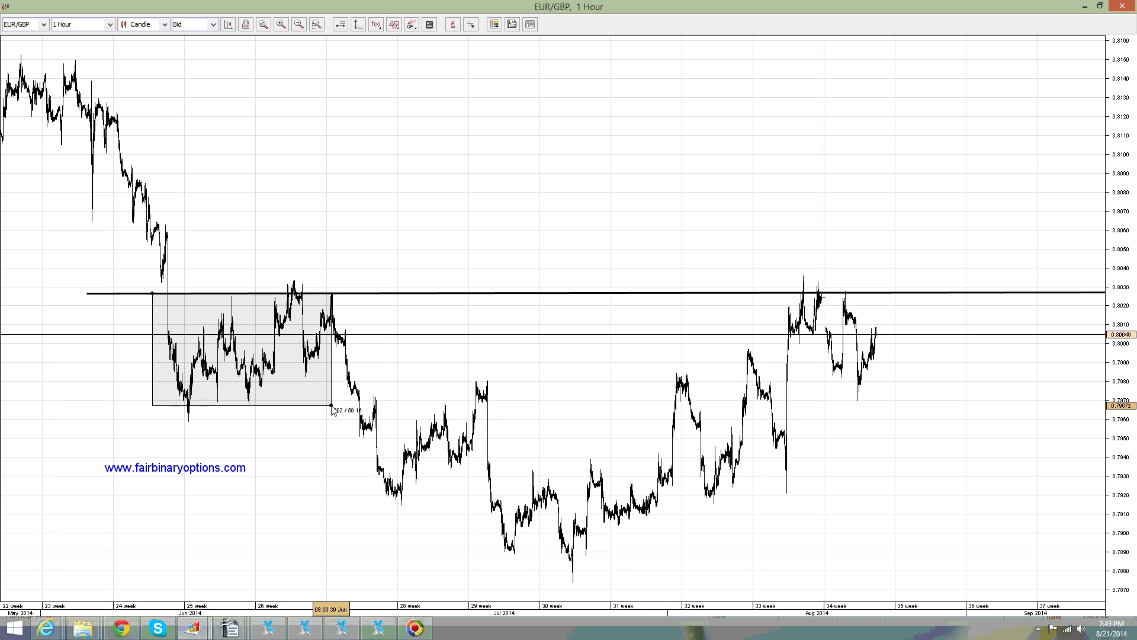
# Clone the June rectangle and place the copy over the August consolidation, beneath the upper horizontal line
pyautogui.rightClick(253, 408)
pyautogui.click(336, 570)
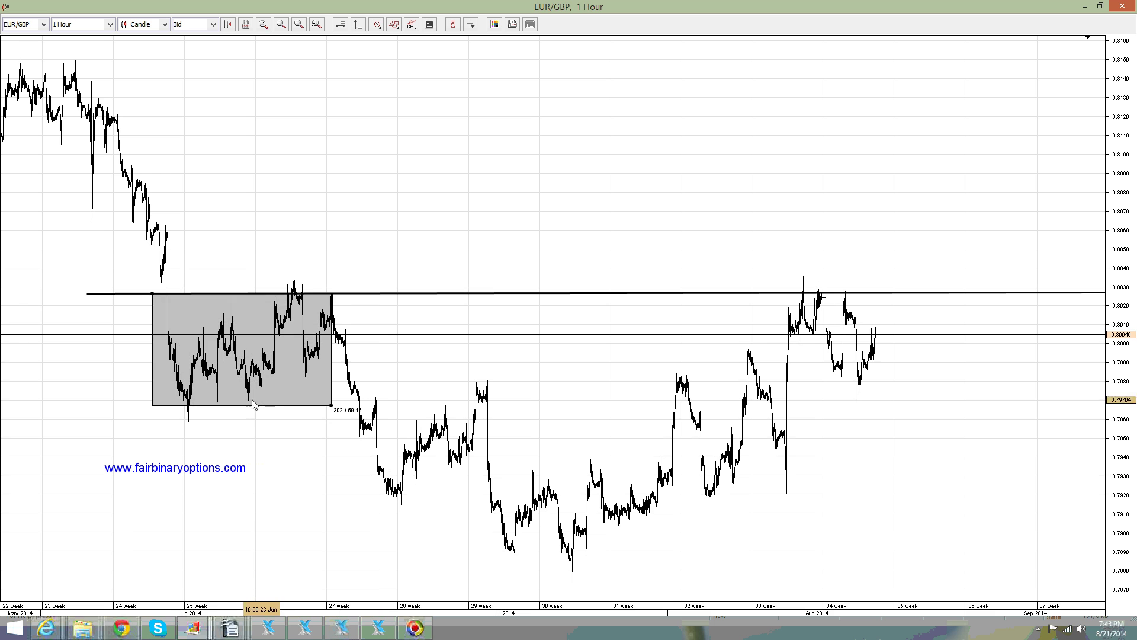
pyautogui.moveTo(246, 406)
pyautogui.mouseDown()
pyautogui.moveTo(408, 363)
pyautogui.moveTo(915, 422)
pyautogui.moveTo(973, 408)
pyautogui.moveTo(900, 409)
pyautogui.mouseUp()
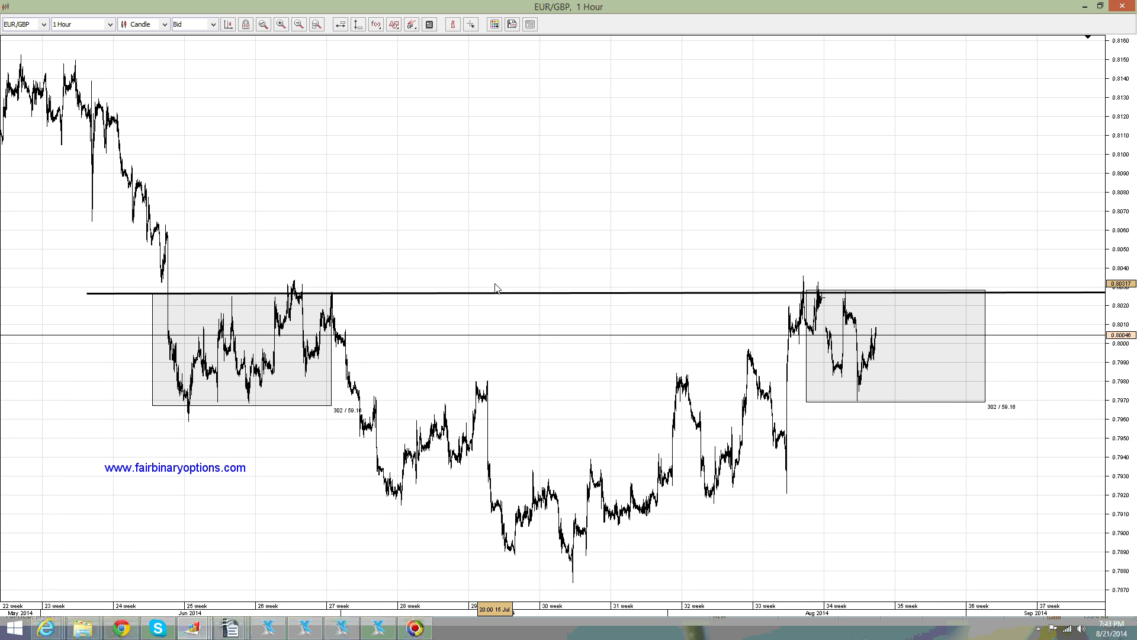
# Clone the thick horizontal line and place the copy at about 0.7970, along the rectangles' lower edges
pyautogui.rightClick(505, 294)
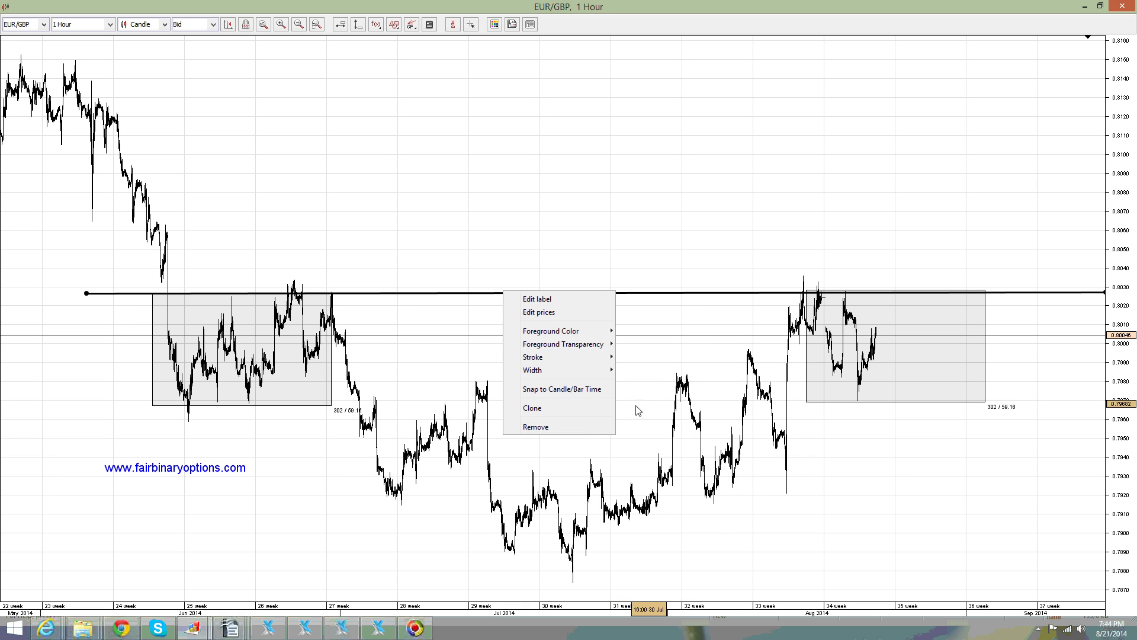
pyautogui.click(560, 407)
pyautogui.moveTo(572, 295); pyautogui.dragTo(569, 406)
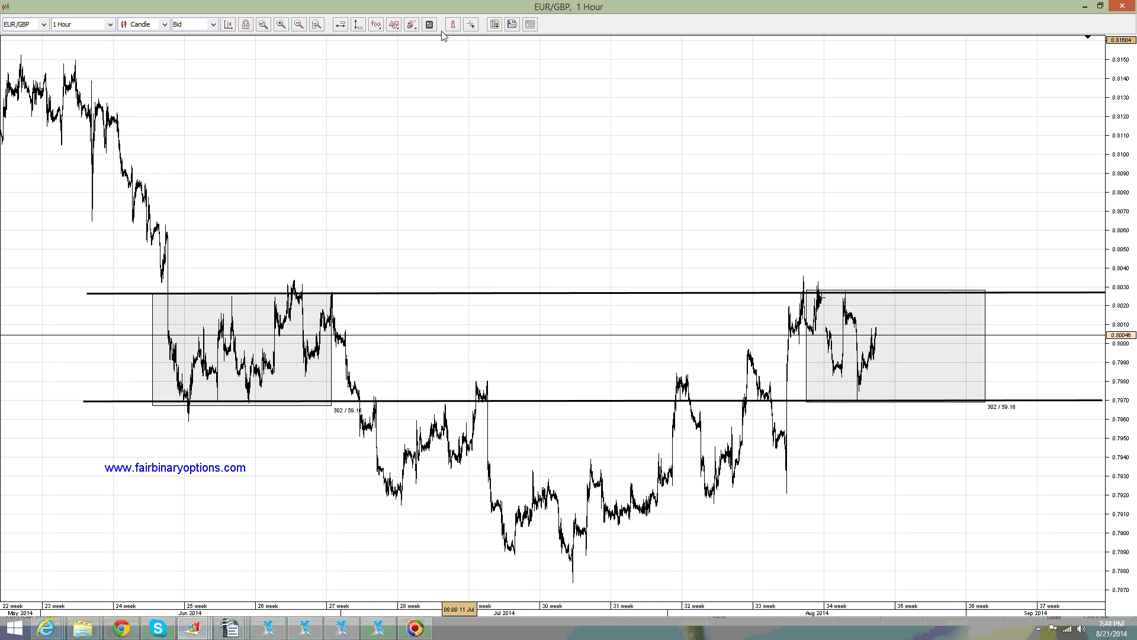
# Place a Signal Up arrow just beneath the August low at the lower horizontal line
pyautogui.click(394, 24)
pyautogui.click(444, 170)
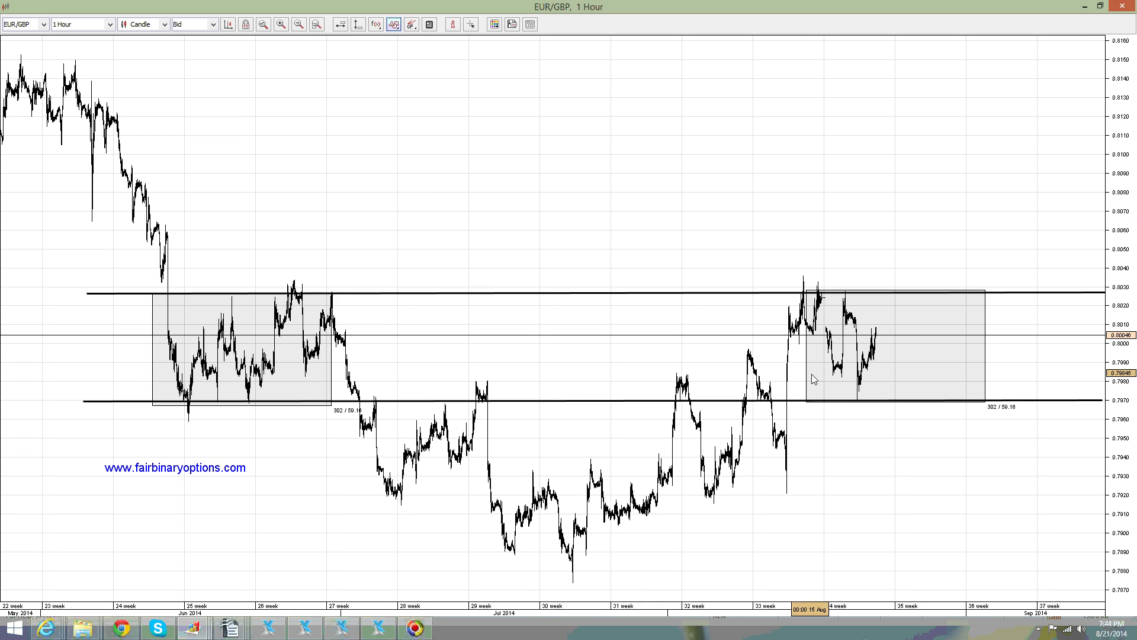
pyautogui.click(858, 411)
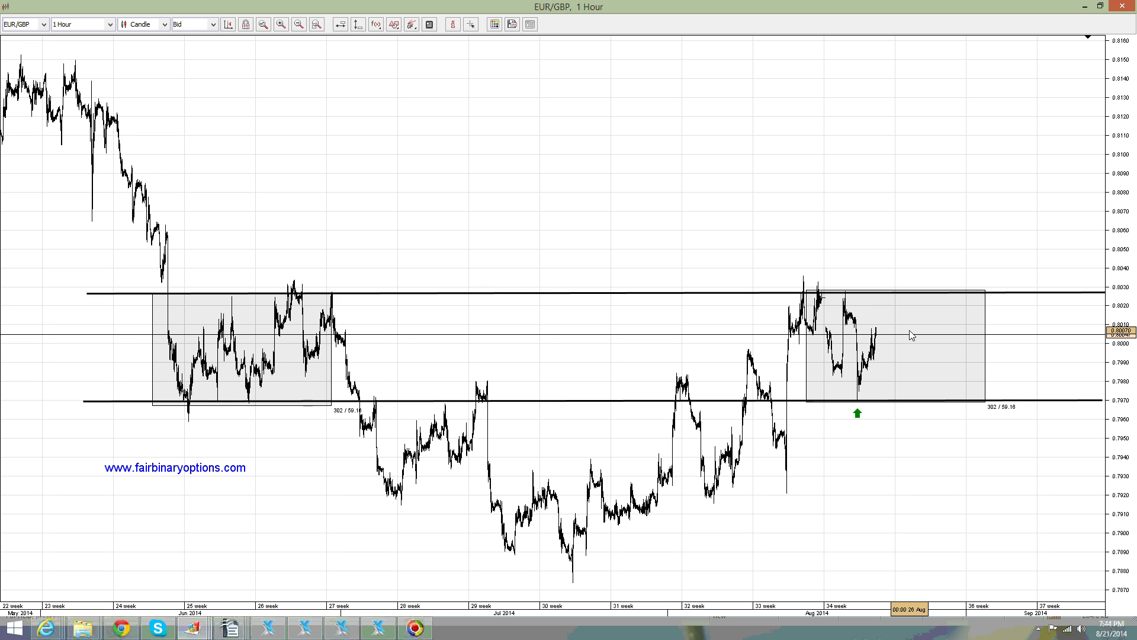
# Draw a short line from the upper horizontal line down to the July low, ending near 0.7890
pyautogui.click(394, 24)
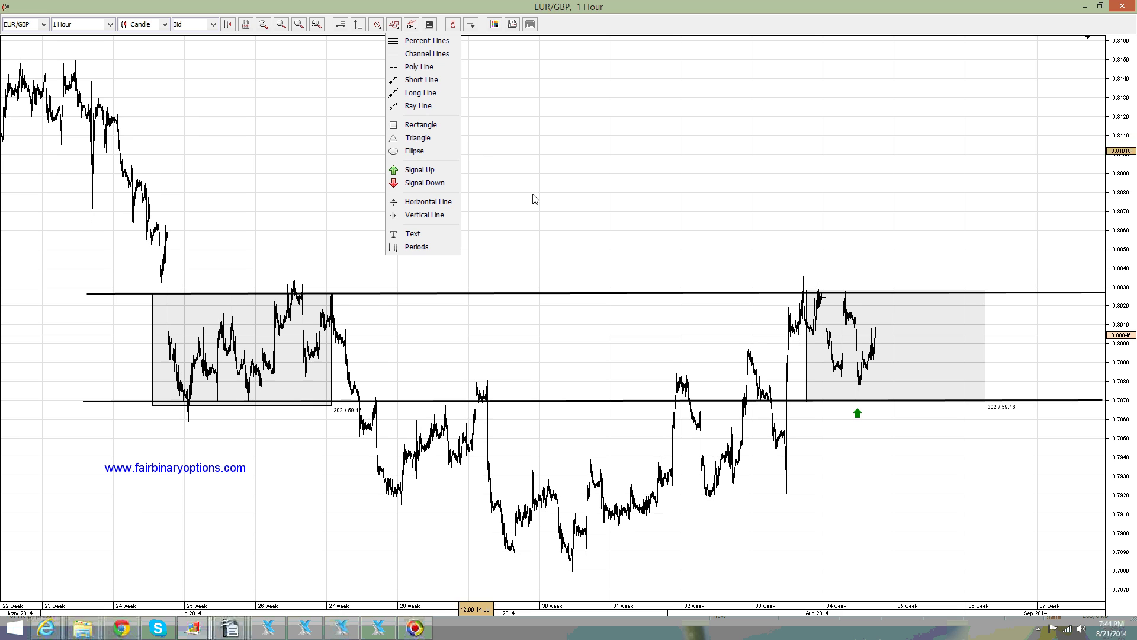
pyautogui.click(425, 81)
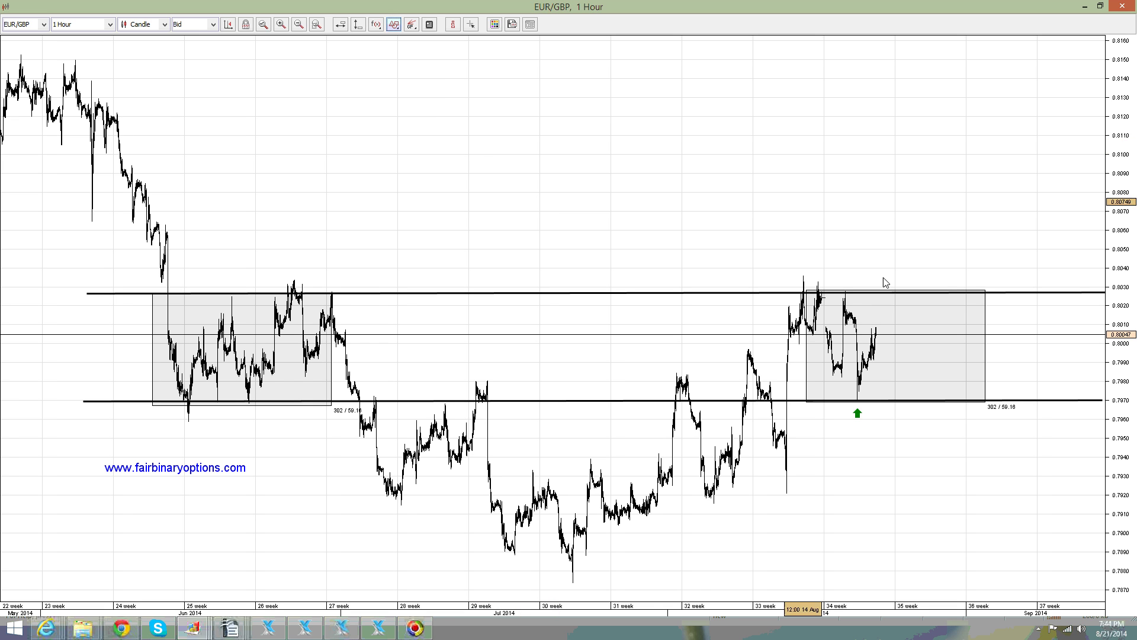
pyautogui.moveTo(584, 294); pyautogui.dragTo(572, 583)
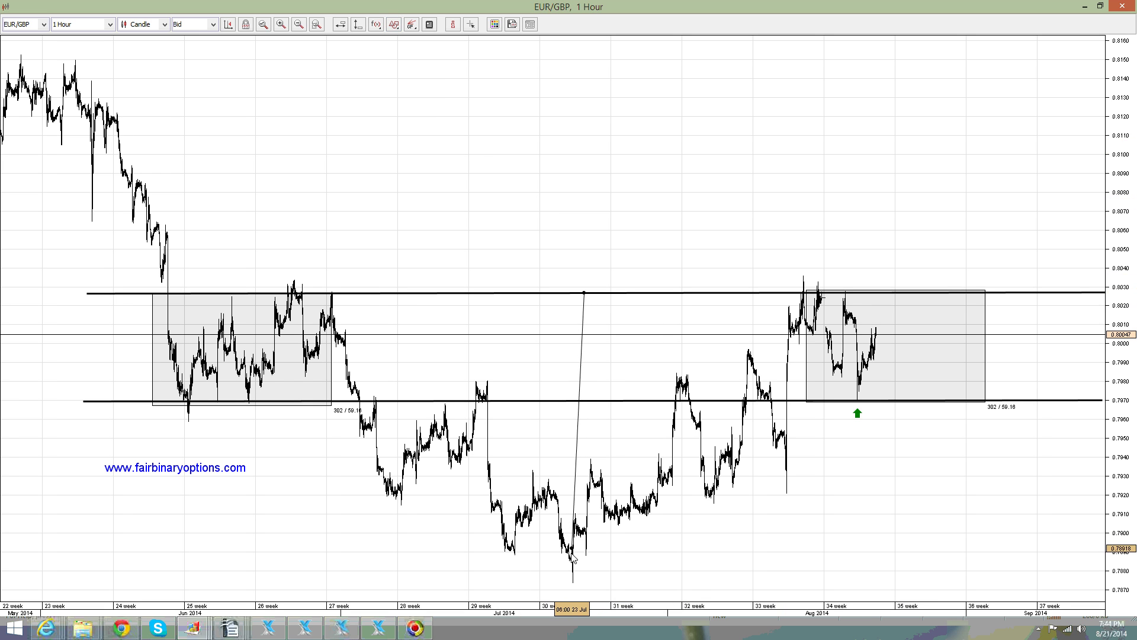
# Make the steep line above the July low thicker and color it blue
pyautogui.rightClick(578, 375)
pyautogui.moveTo(667, 453)
pyautogui.click(727, 461)
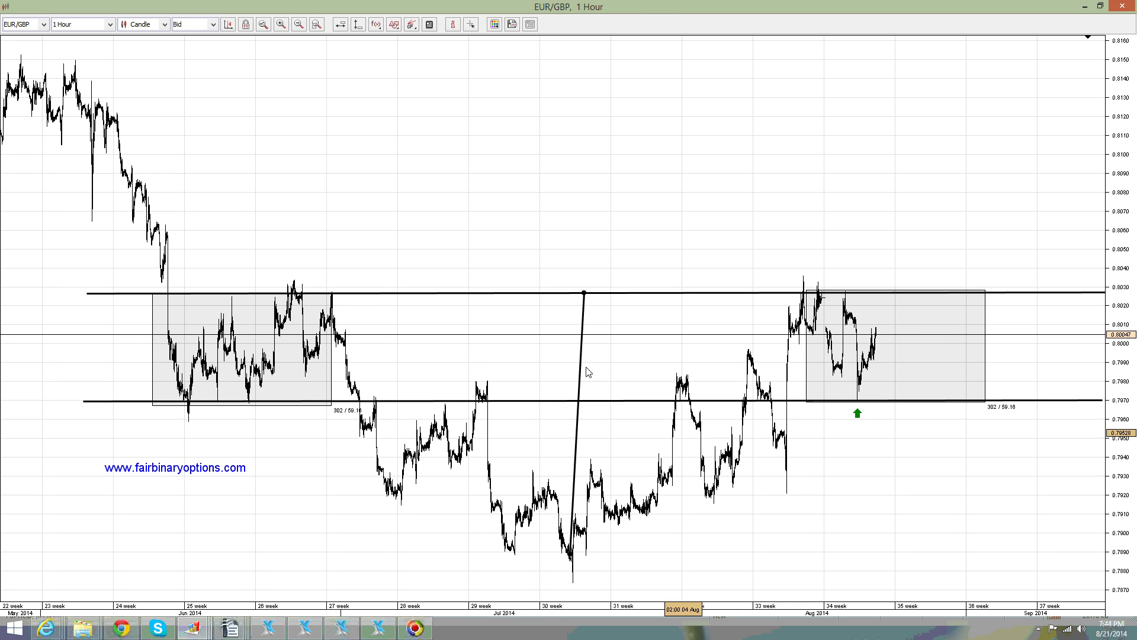
pyautogui.rightClick(579, 374)
pyautogui.moveTo(658, 418)
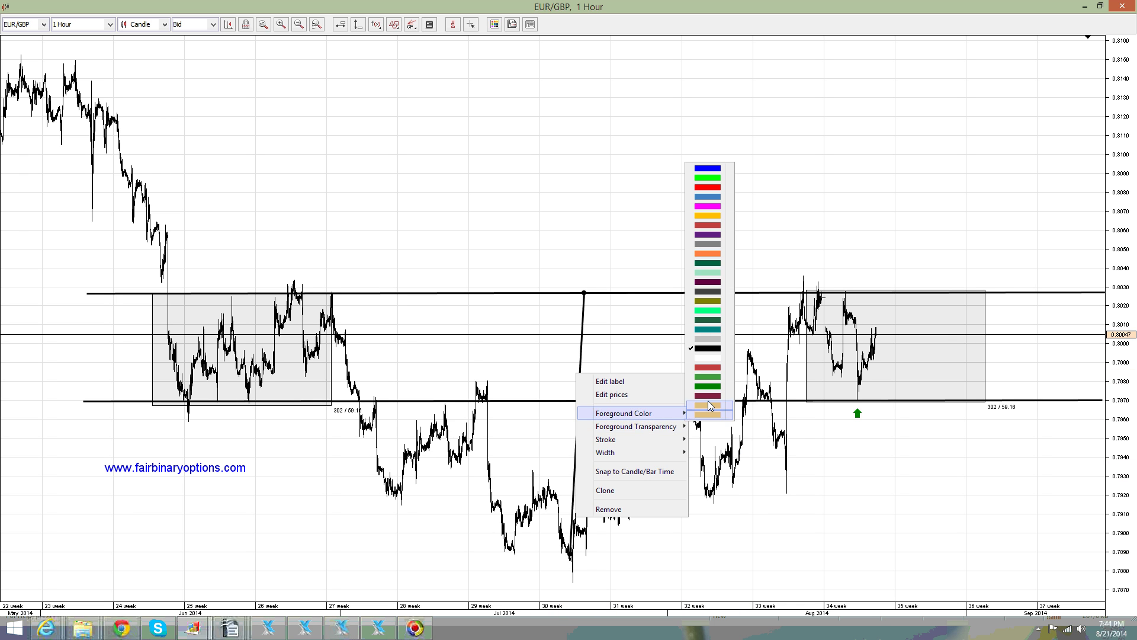
pyautogui.click(713, 171)
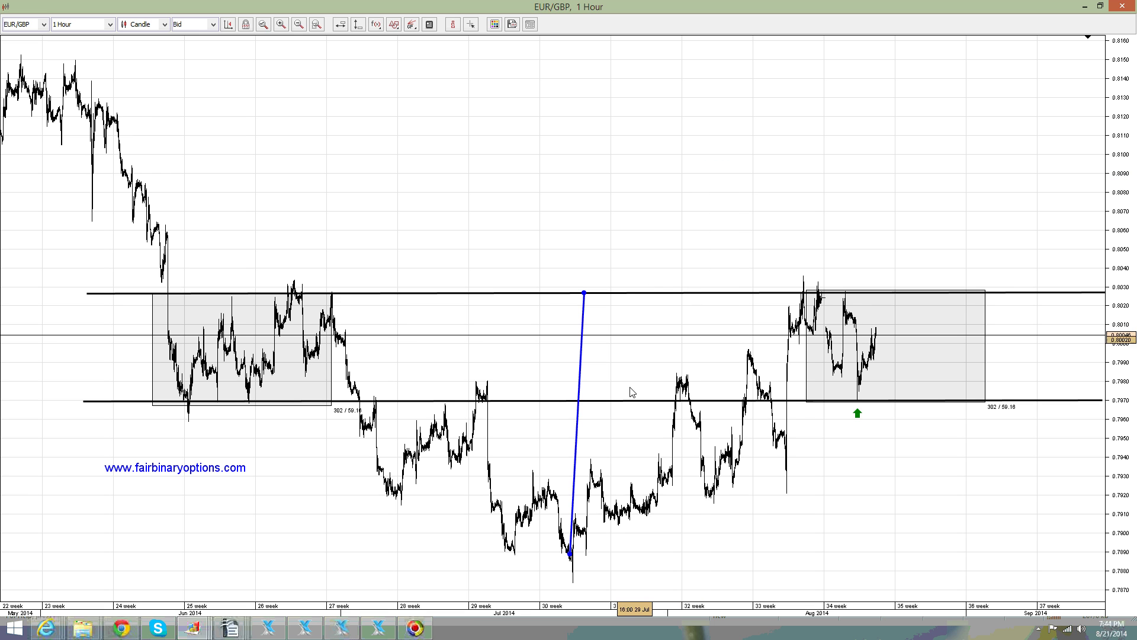
# Clone the blue line and stand the copy on the upper horizontal line, just after the latest August candles
pyautogui.rightClick(579, 448)
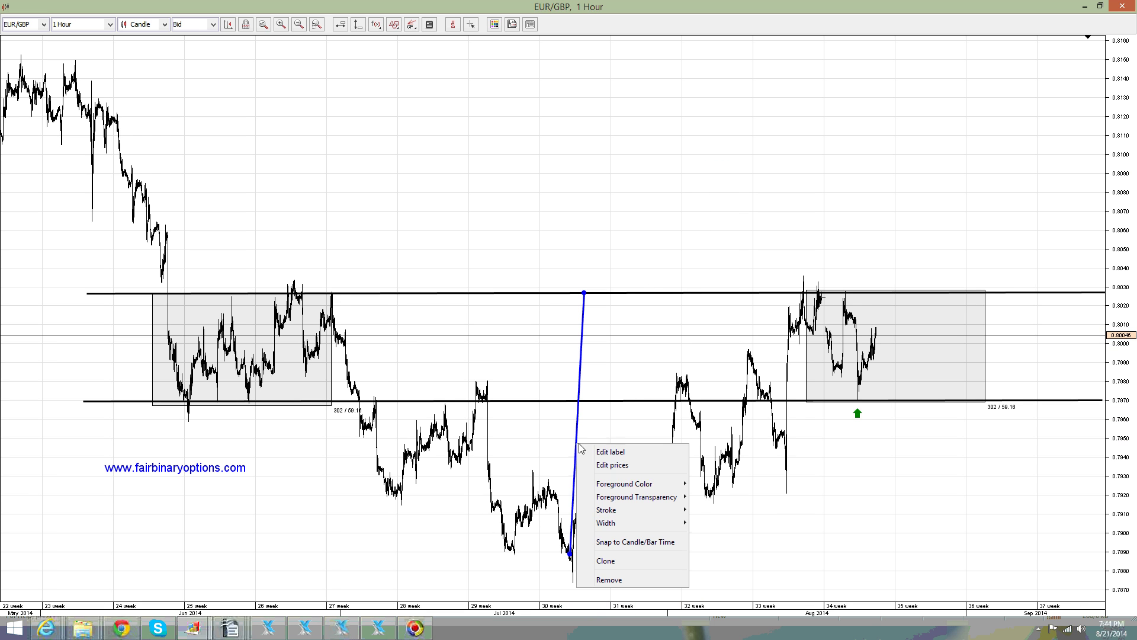
pyautogui.click(664, 559)
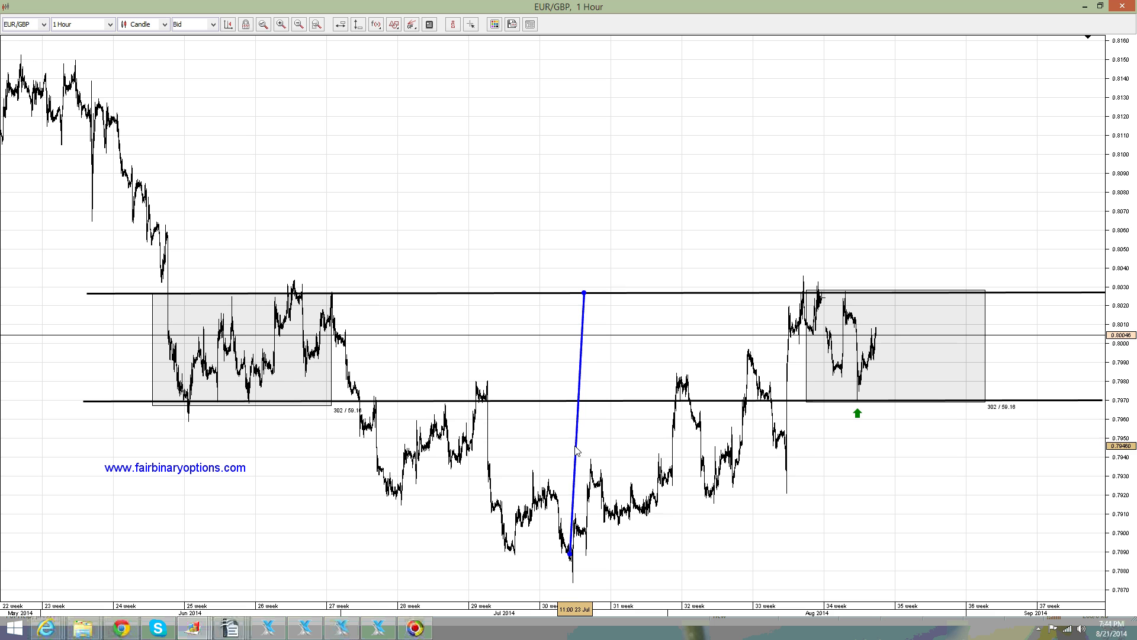
pyautogui.moveTo(577, 436)
pyautogui.mouseDown()
pyautogui.moveTo(744, 244)
pyautogui.moveTo(921, 192)
pyautogui.mouseUp()
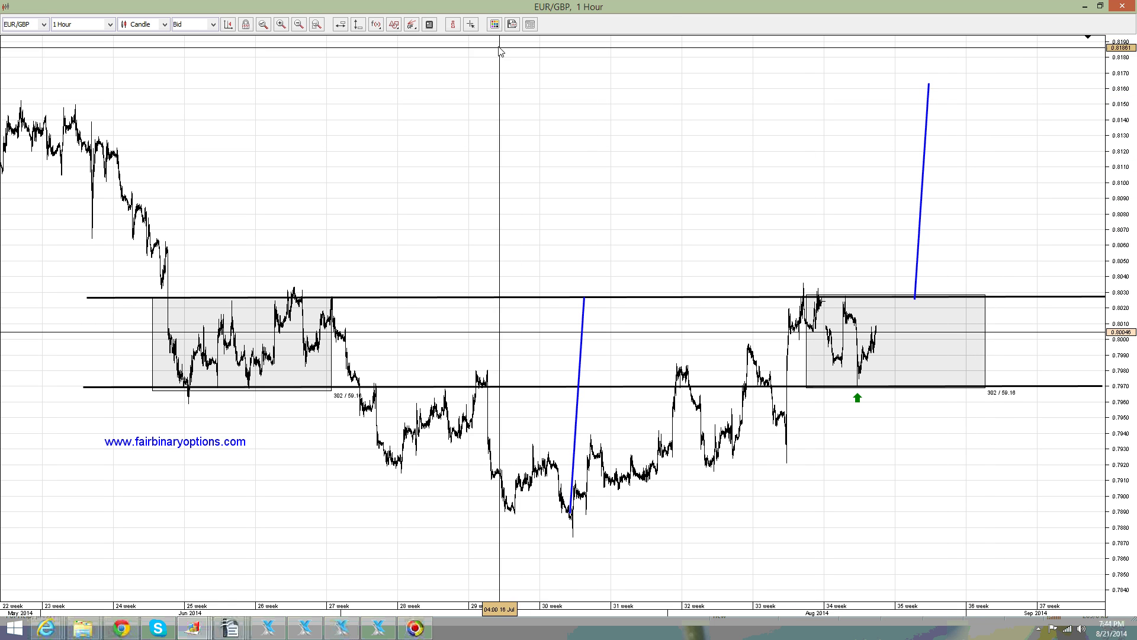
# Turn off the crosshair and place a horizontal price marker at about 0.8164, level with the copied blue line's top
pyautogui.click(470, 24)
pyautogui.moveTo(741, 190); pyautogui.dragTo(735, 192)
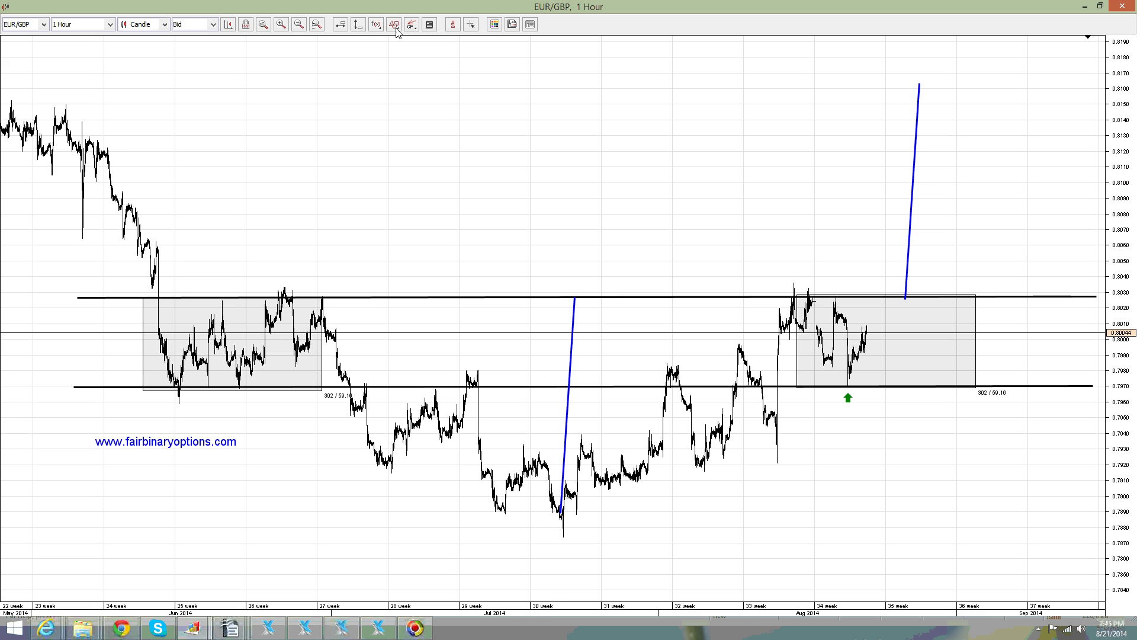
pyautogui.click(340, 24)
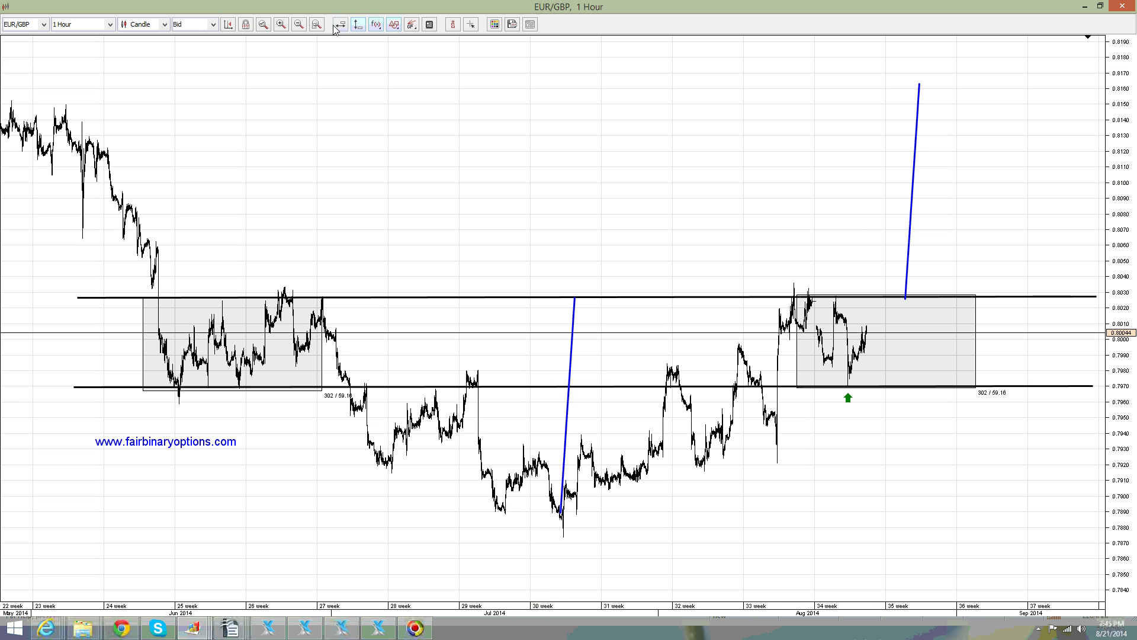
pyautogui.click(969, 87)
# Place three up signals side by side at about 0.7990, just after the latest August candles inside the second consolidation box
pyautogui.click(394, 24)
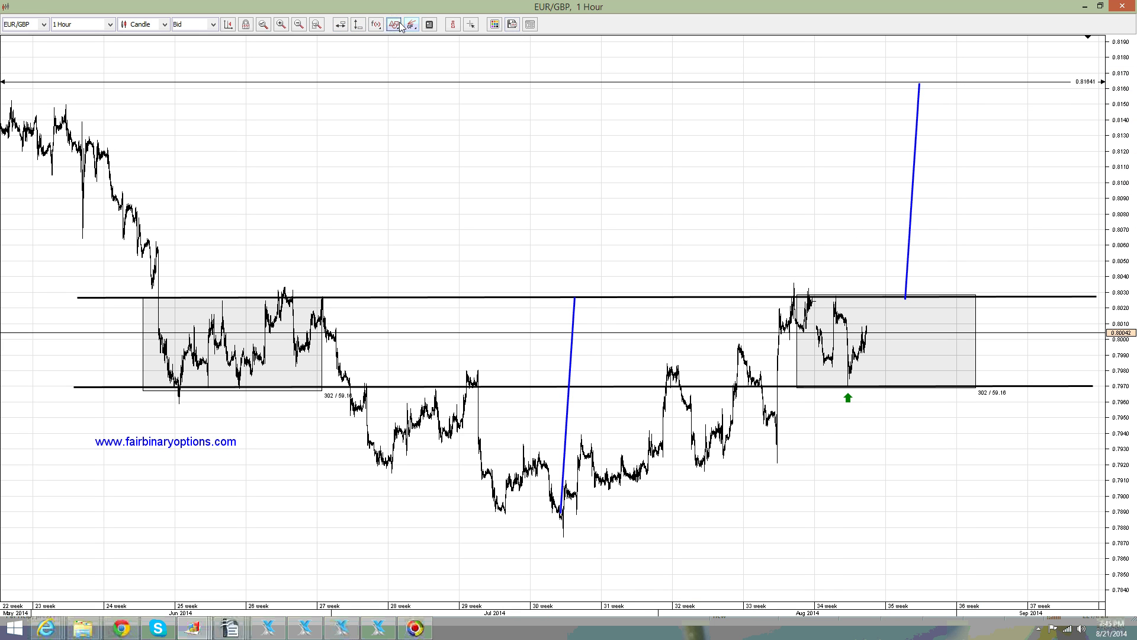
pyautogui.click(420, 171)
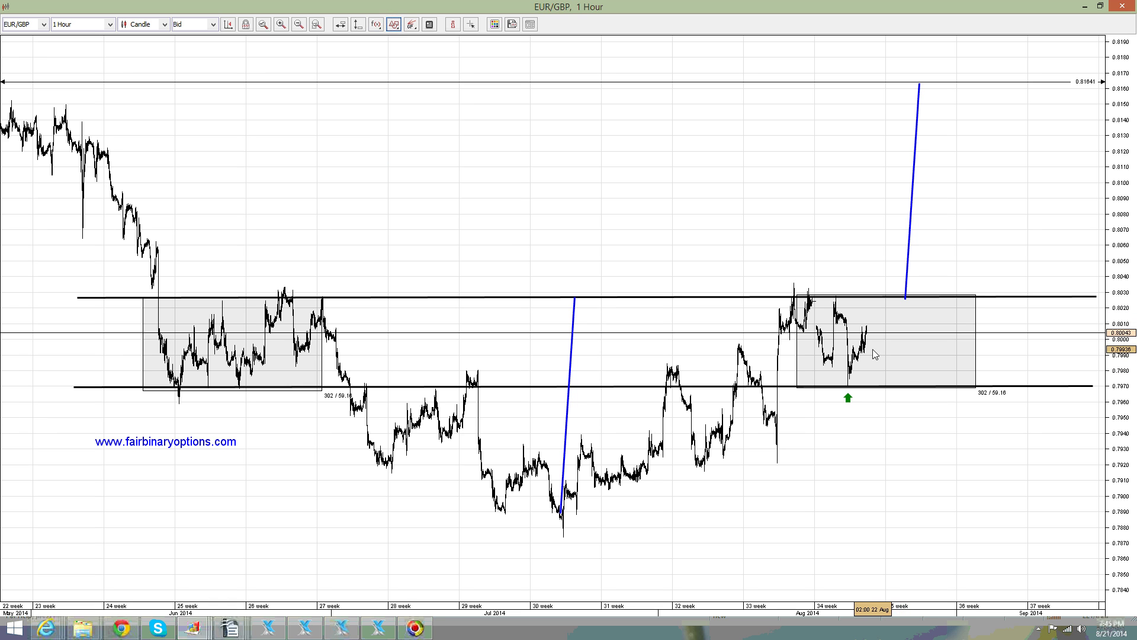
pyautogui.click(872, 352)
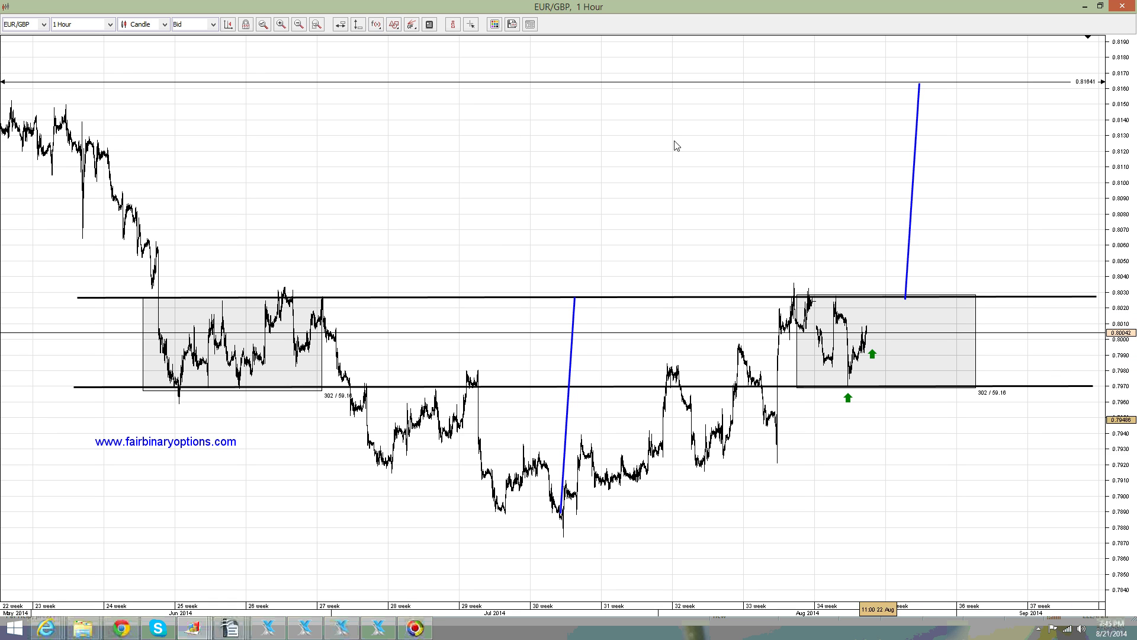
pyautogui.click(394, 24)
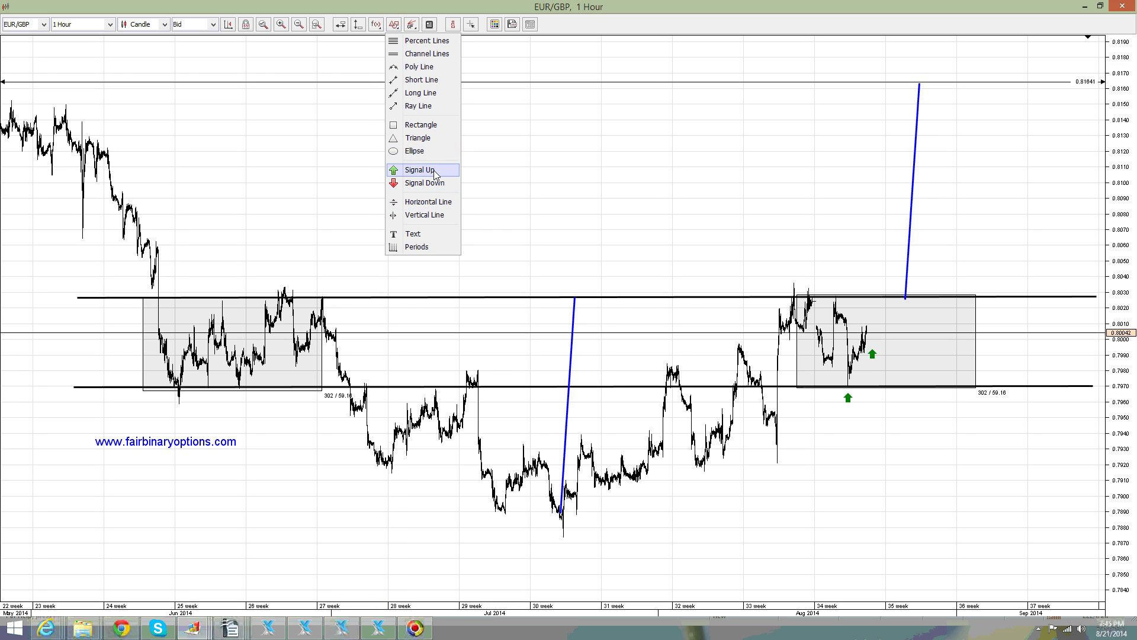
pyautogui.click(419, 170)
pyautogui.click(883, 354)
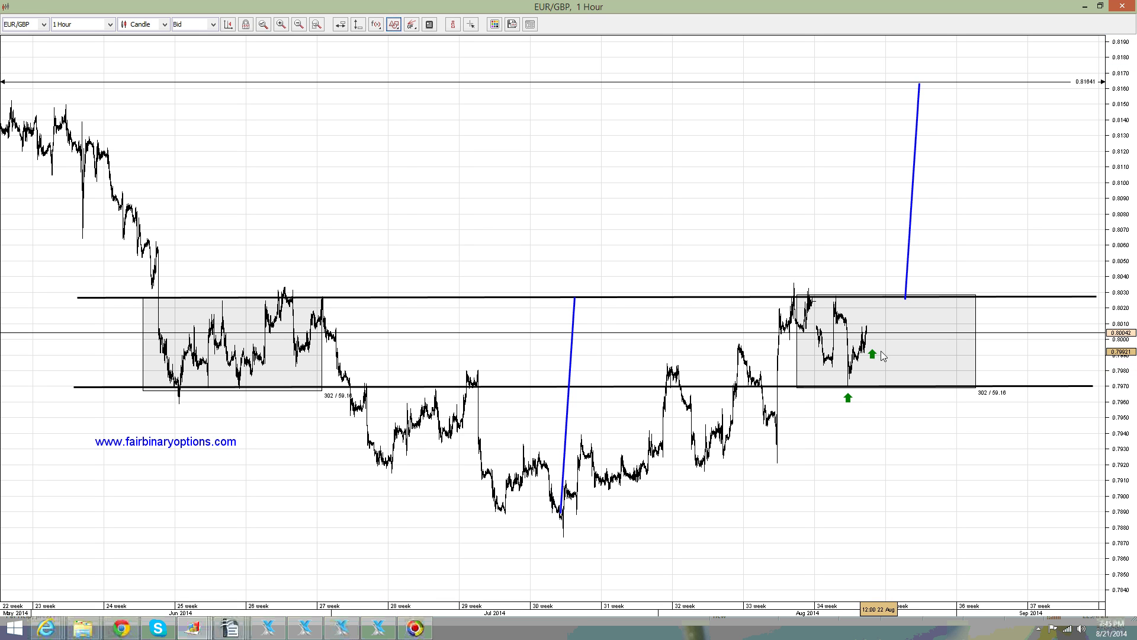
pyautogui.click(394, 24)
pyautogui.click(433, 170)
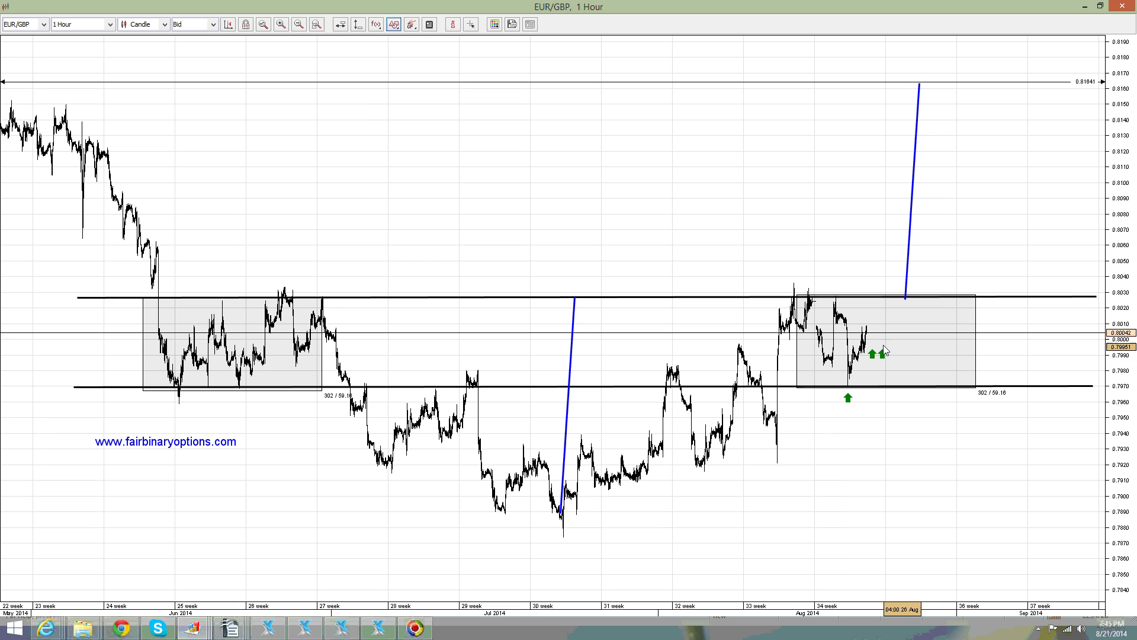
pyautogui.click(894, 356)
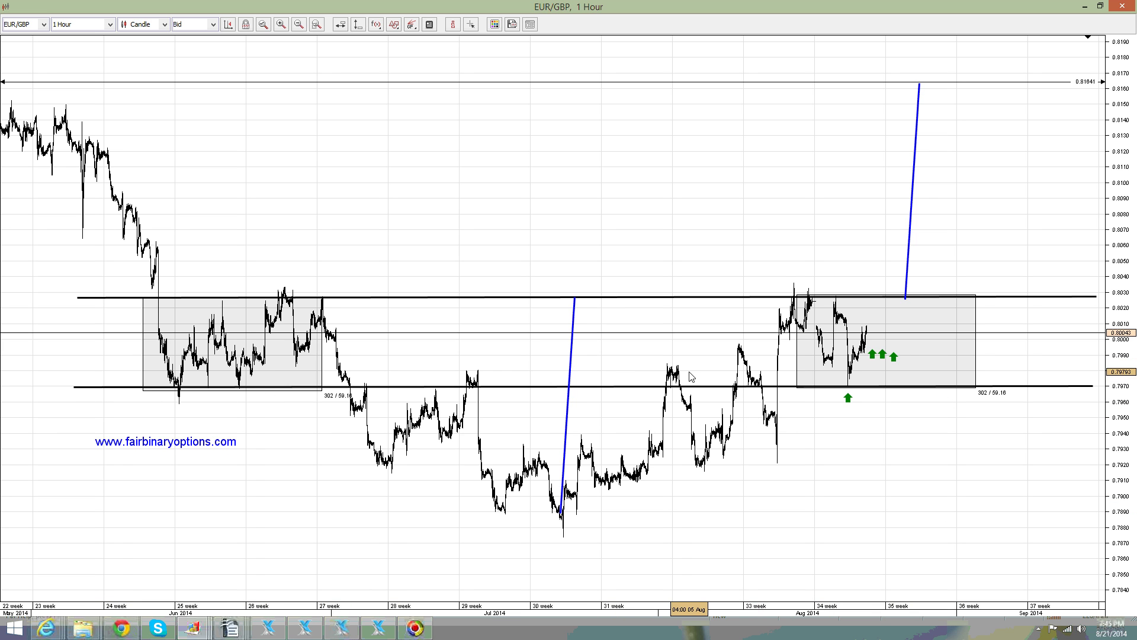
# Draw a short line from the lower horizontal line down to the July low, ending near 0.7896, and color it red
pyautogui.click(394, 25)
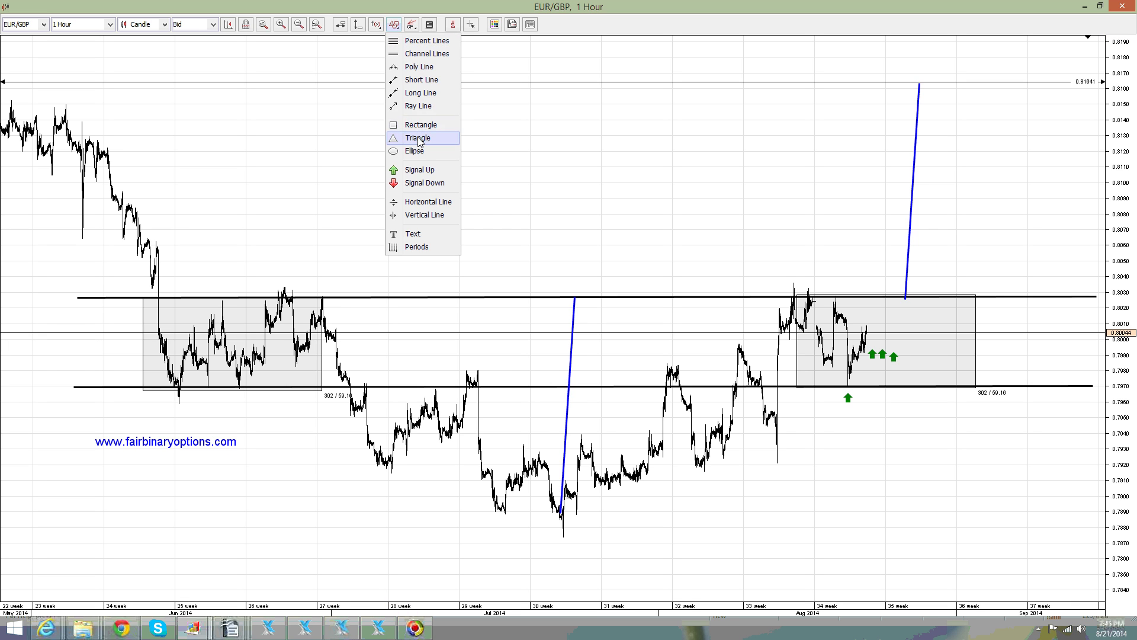
pyautogui.click(420, 79)
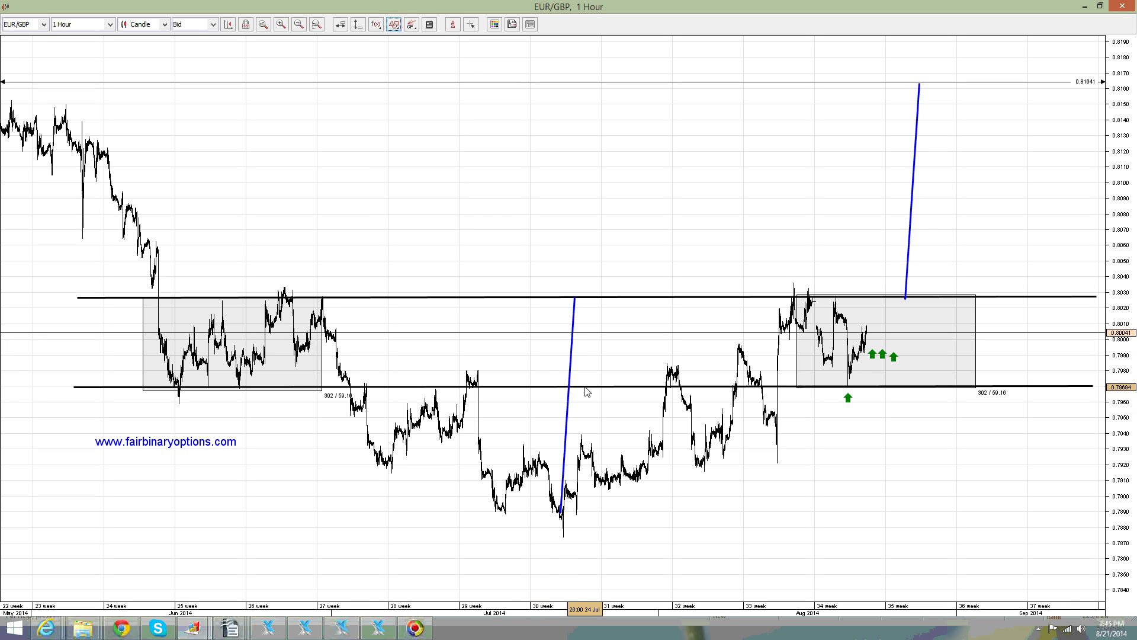
pyautogui.moveTo(584, 386); pyautogui.dragTo(560, 509)
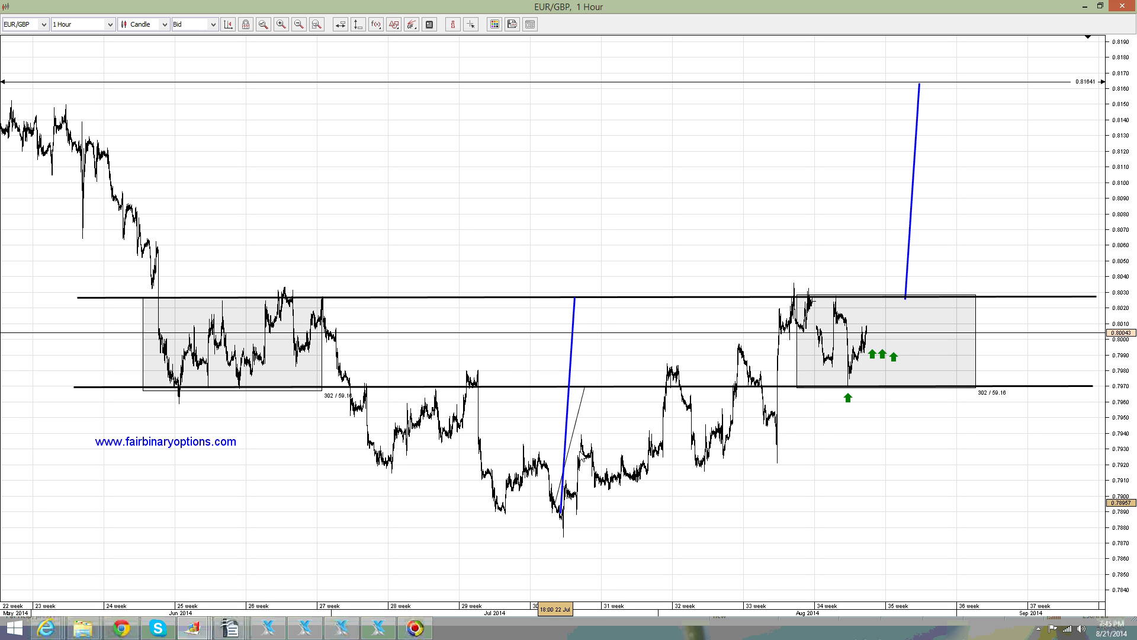
pyautogui.rightClick(573, 438)
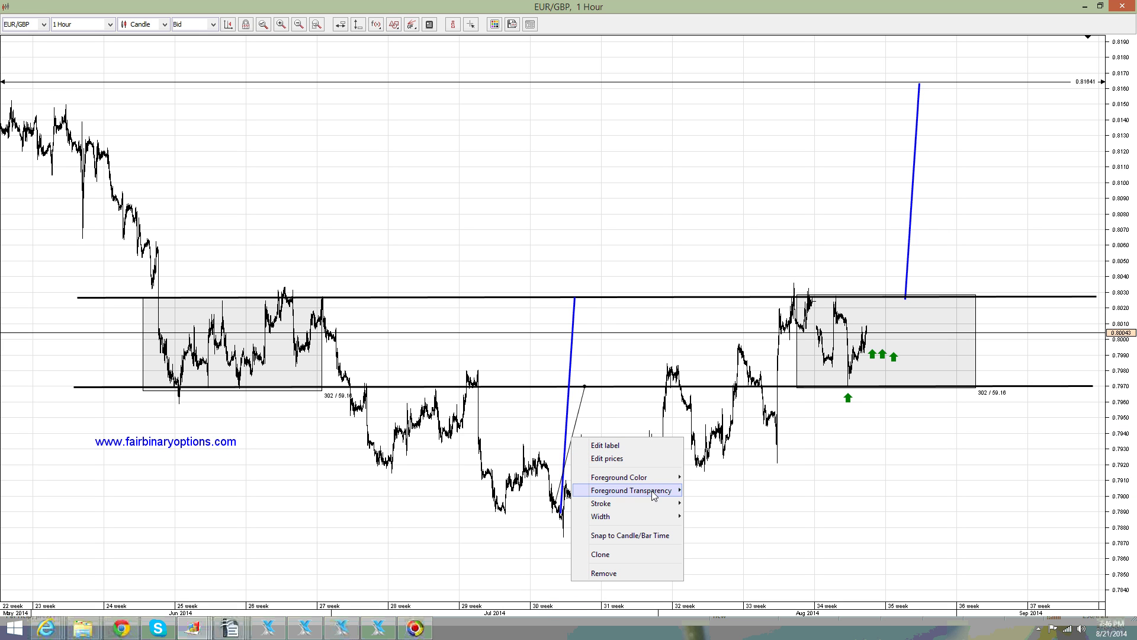
pyautogui.moveTo(663, 478)
pyautogui.click(710, 253)
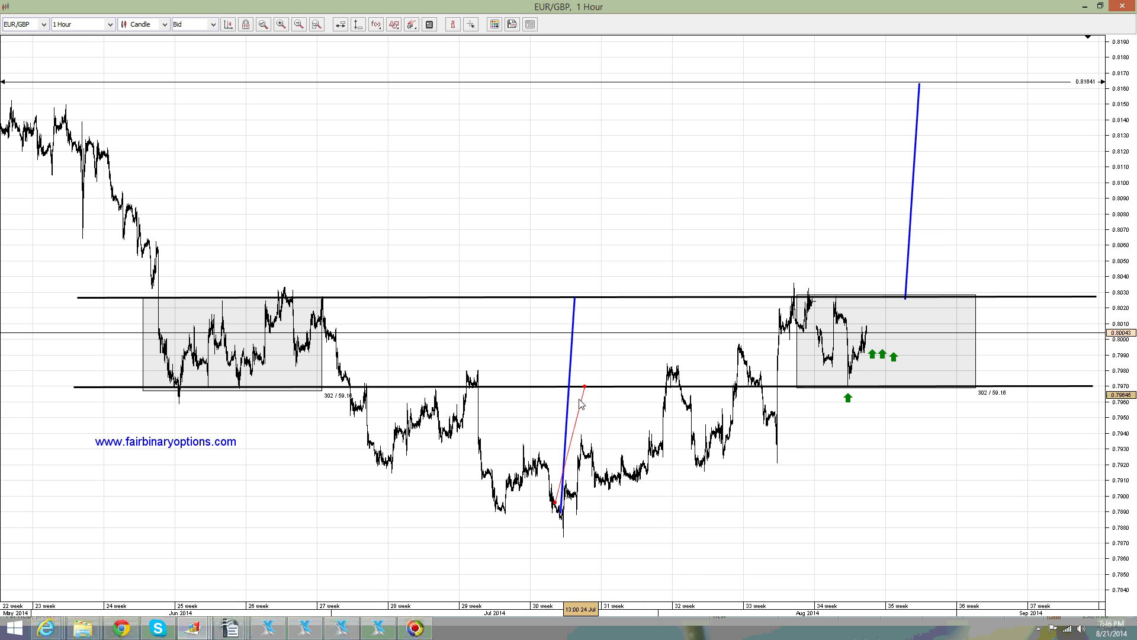
# Clone the red line and stand the copy on the lower horizontal line, just before the early August peak
pyautogui.rightClick(580, 408)
pyautogui.click(637, 522)
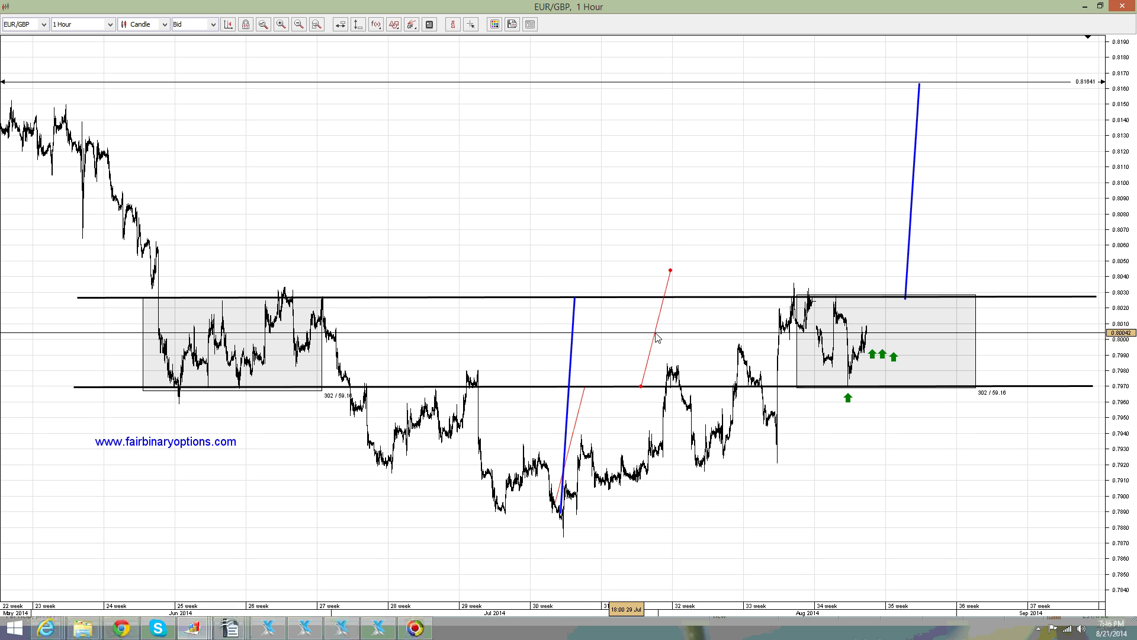
pyautogui.click(657, 337)
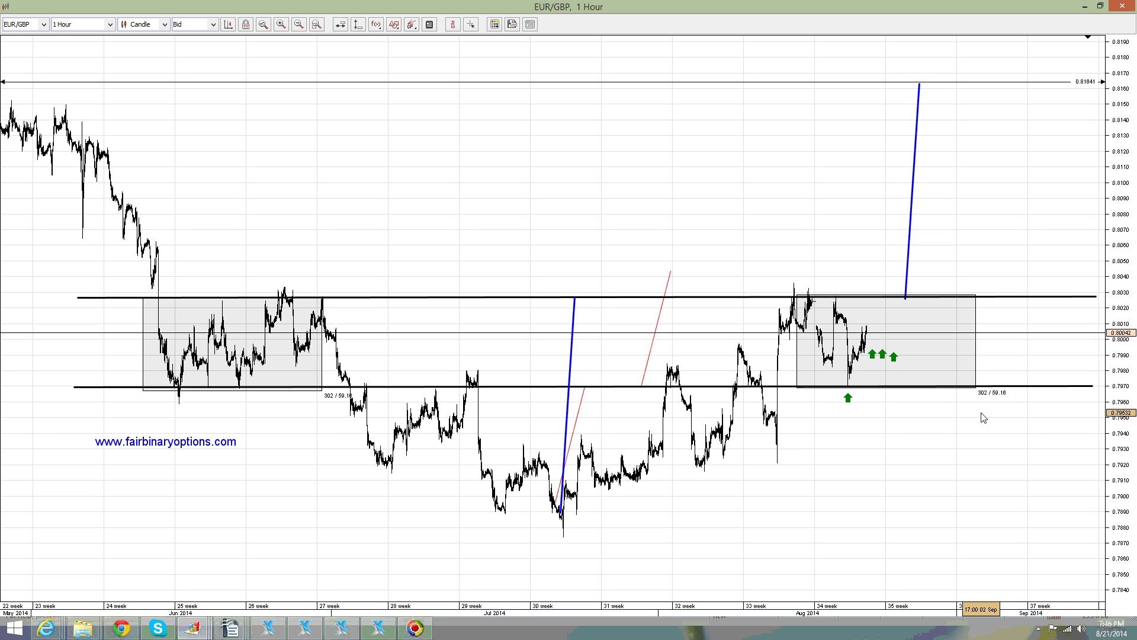
# Add a text annotation below the second consolidation box reading "buying call options with end of week expiration date"
pyautogui.click(394, 24)
pyautogui.click(413, 234)
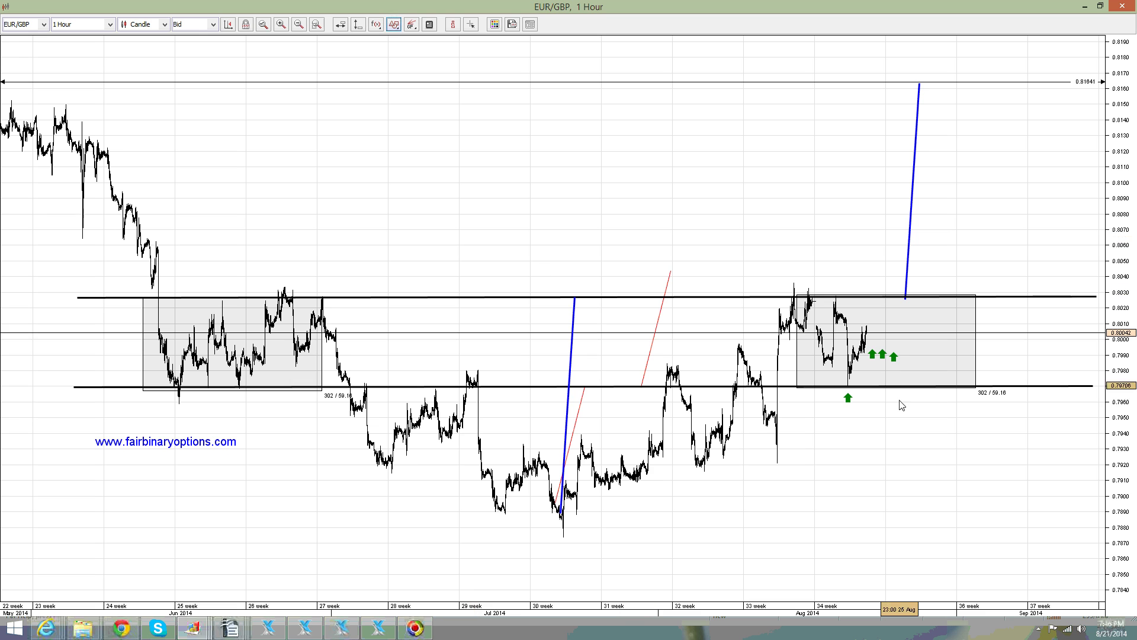
pyautogui.click(755, 480)
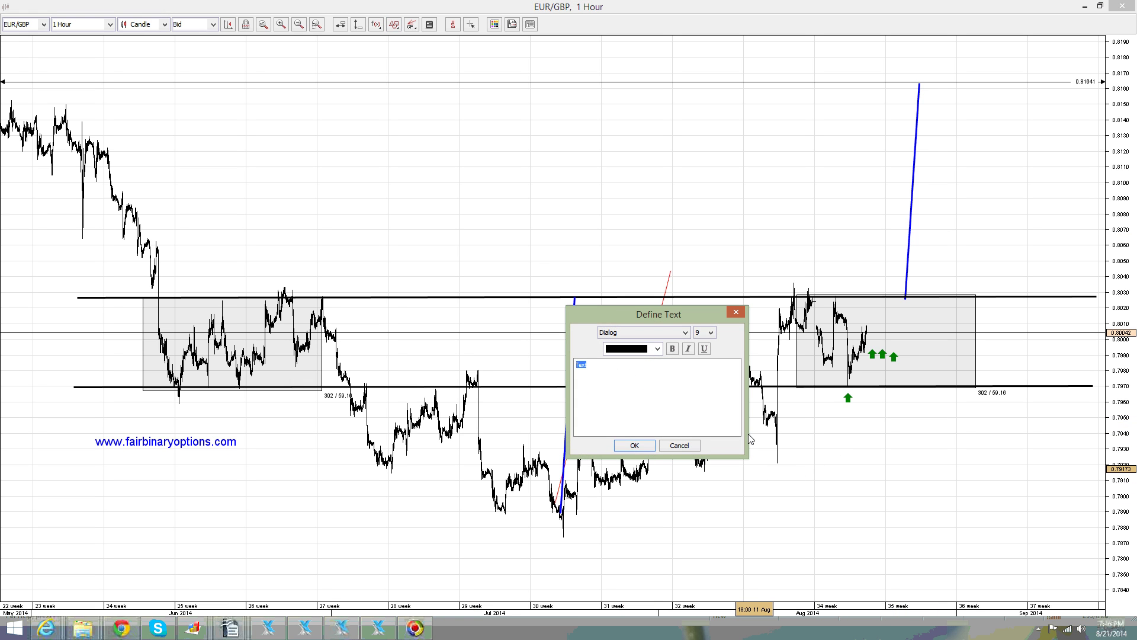
pyautogui.write('buying call options with end of week expiration date')
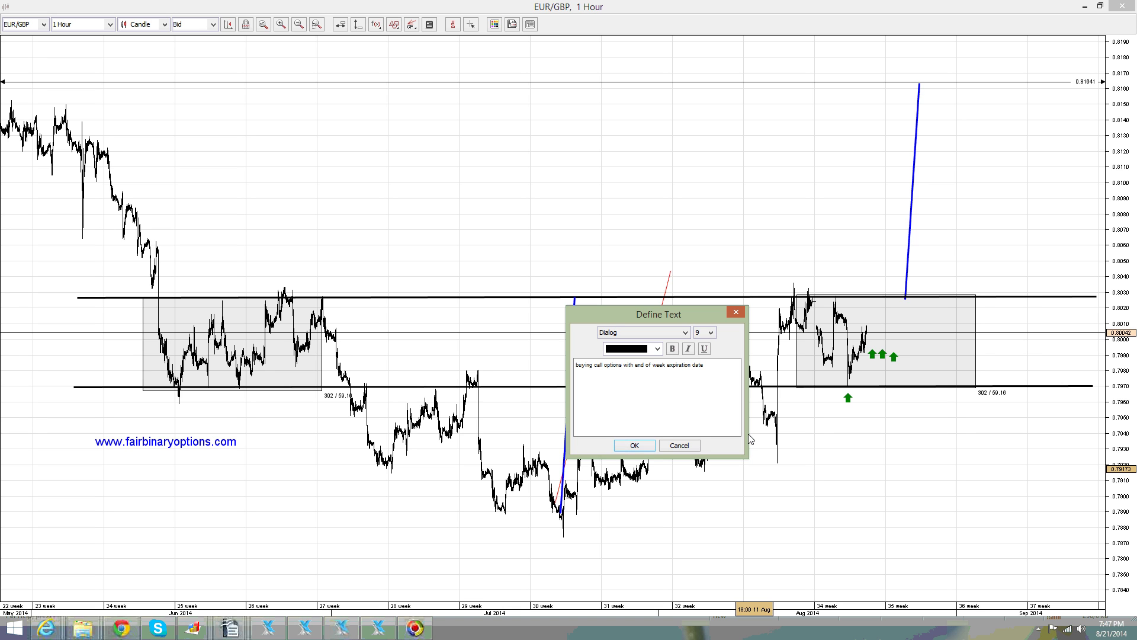
# Format the call options note at size 20 in red and move it just below the three up signals
pyautogui.click(706, 334)
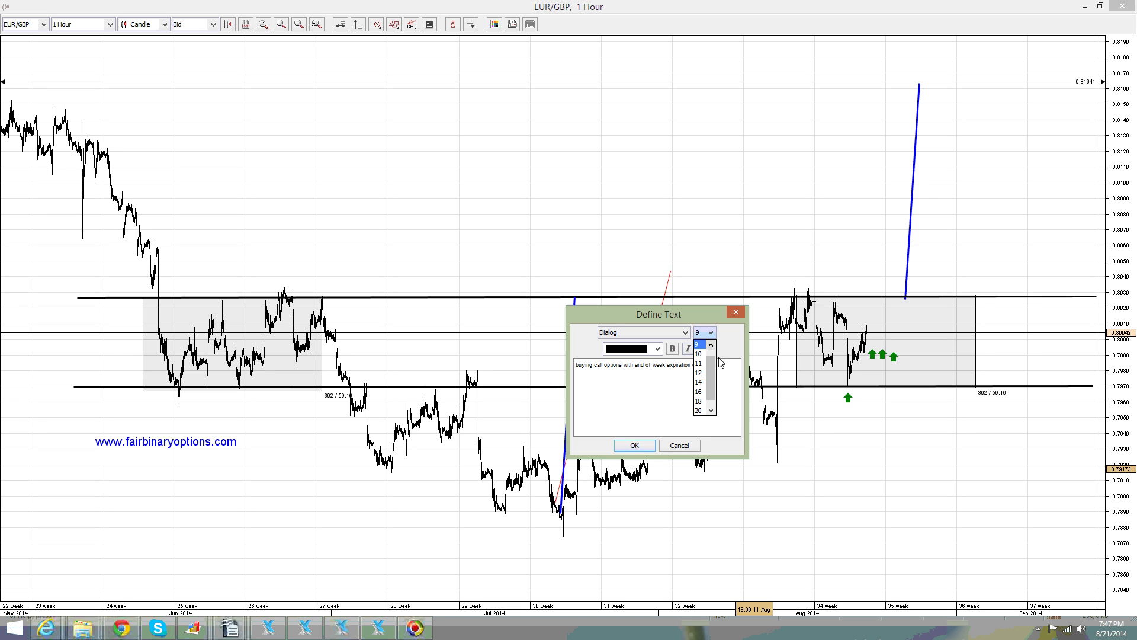
pyautogui.click(708, 406)
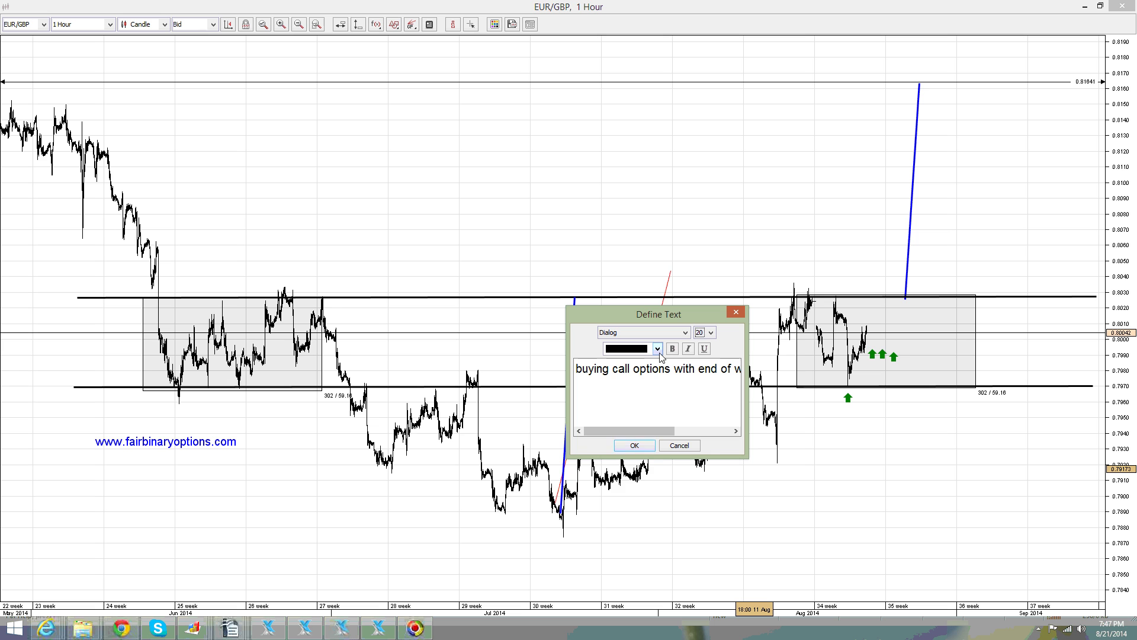
pyautogui.click(657, 348)
pyautogui.click(628, 380)
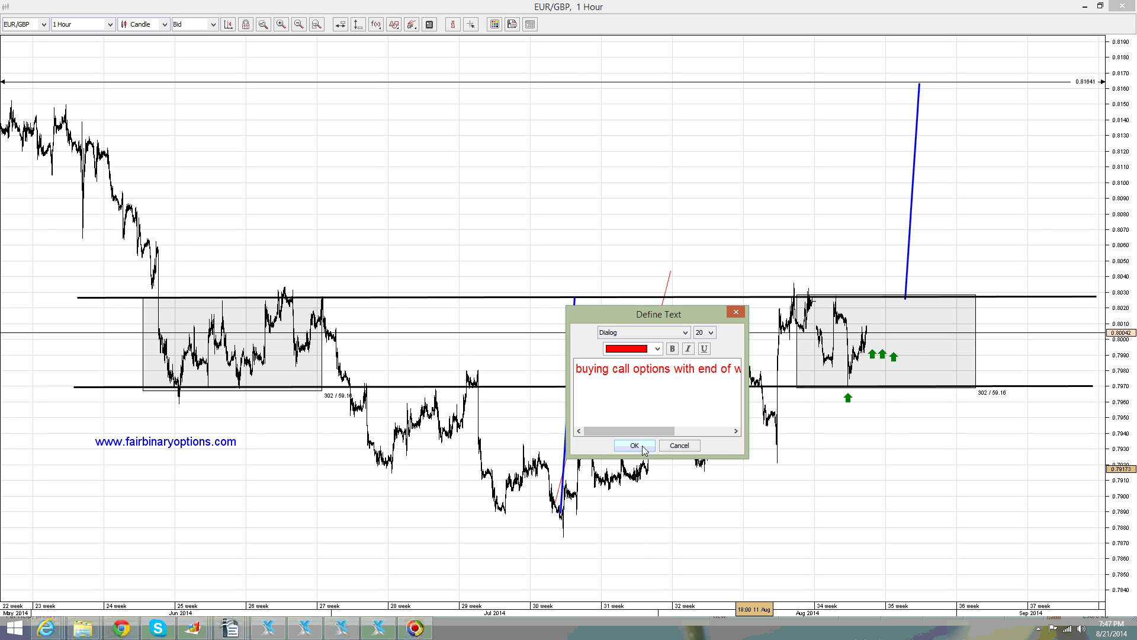
pyautogui.click(634, 445)
pyautogui.moveTo(861, 465); pyautogui.dragTo(888, 369)
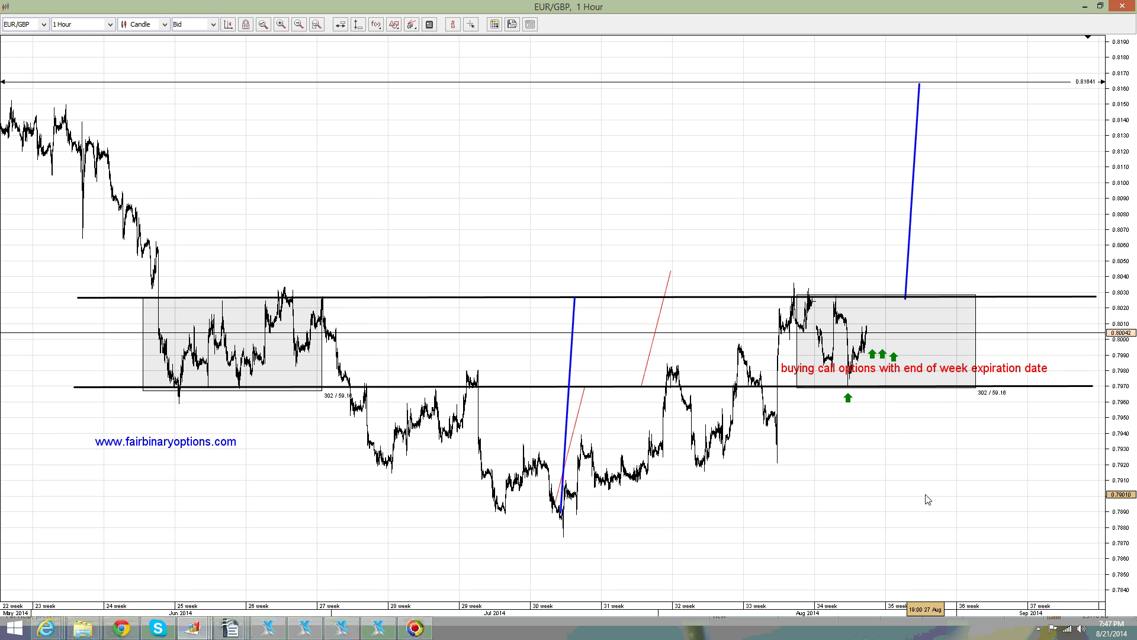